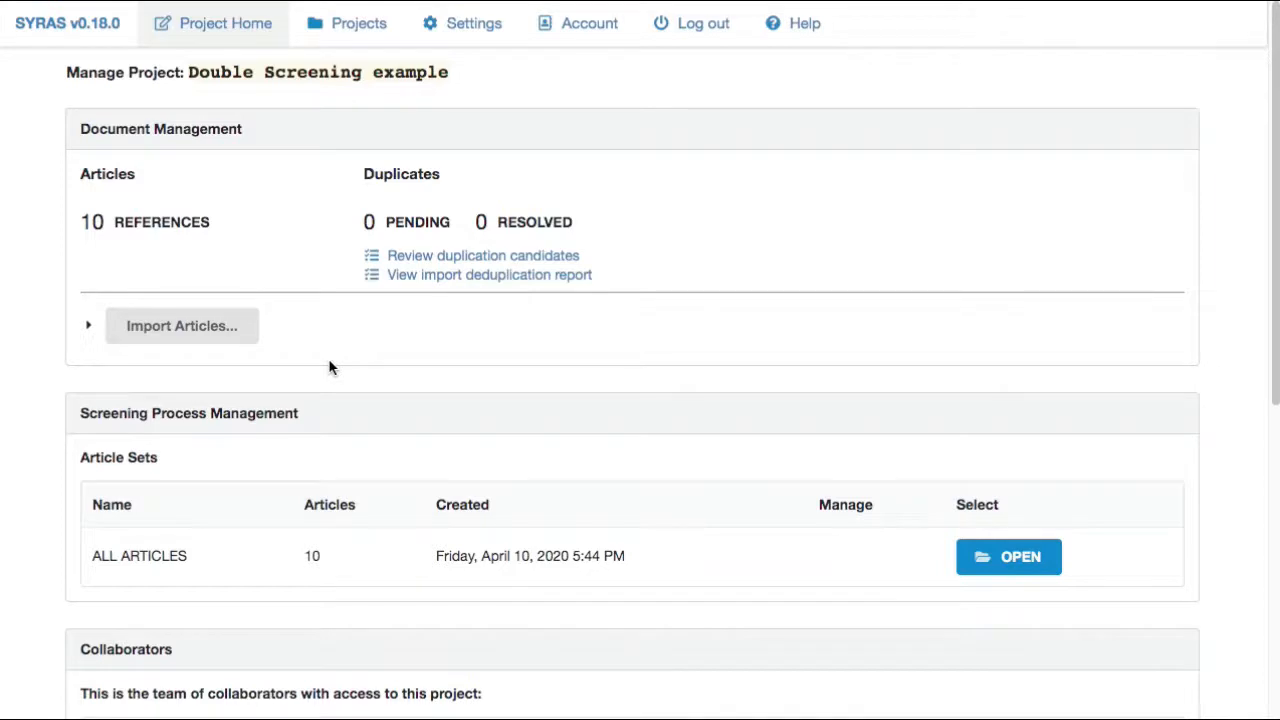
# - Open the ALL ARTICLES set and check which collaborators are assigned to it, leaving the assignments as they are
pyautogui.scroll(-3, 330, 368)
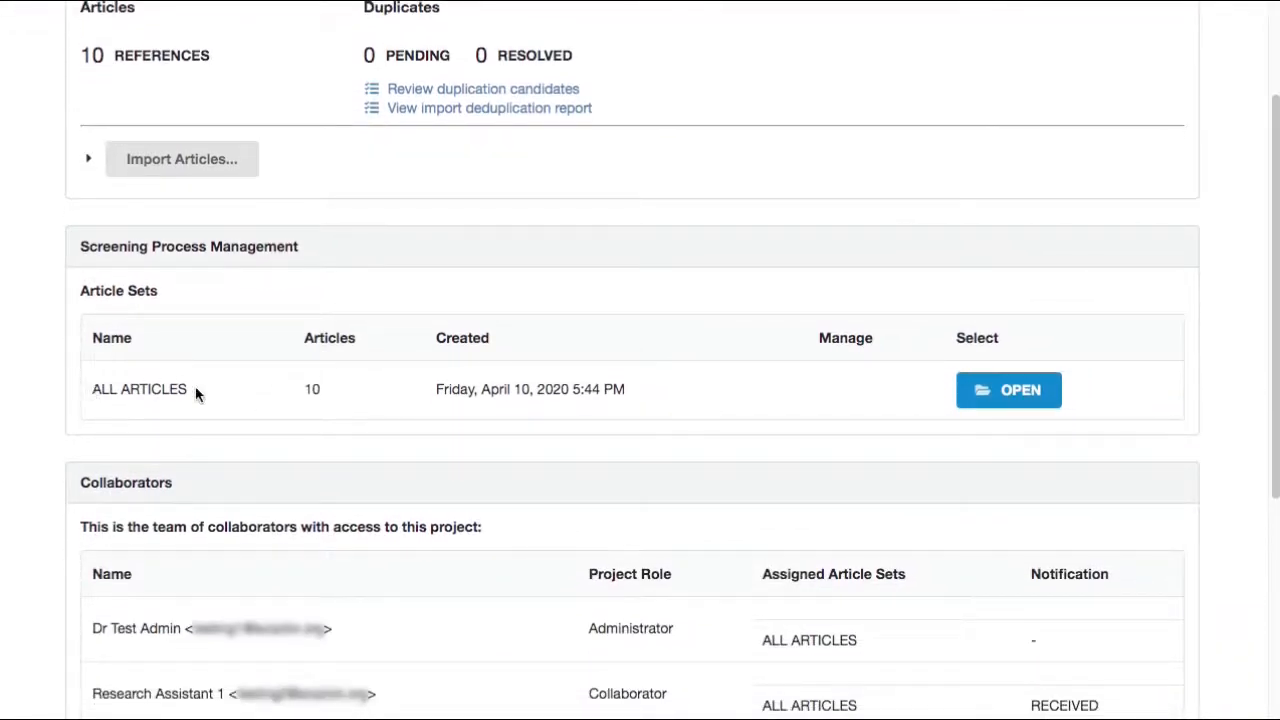
pyautogui.scroll(-5, 195, 392)
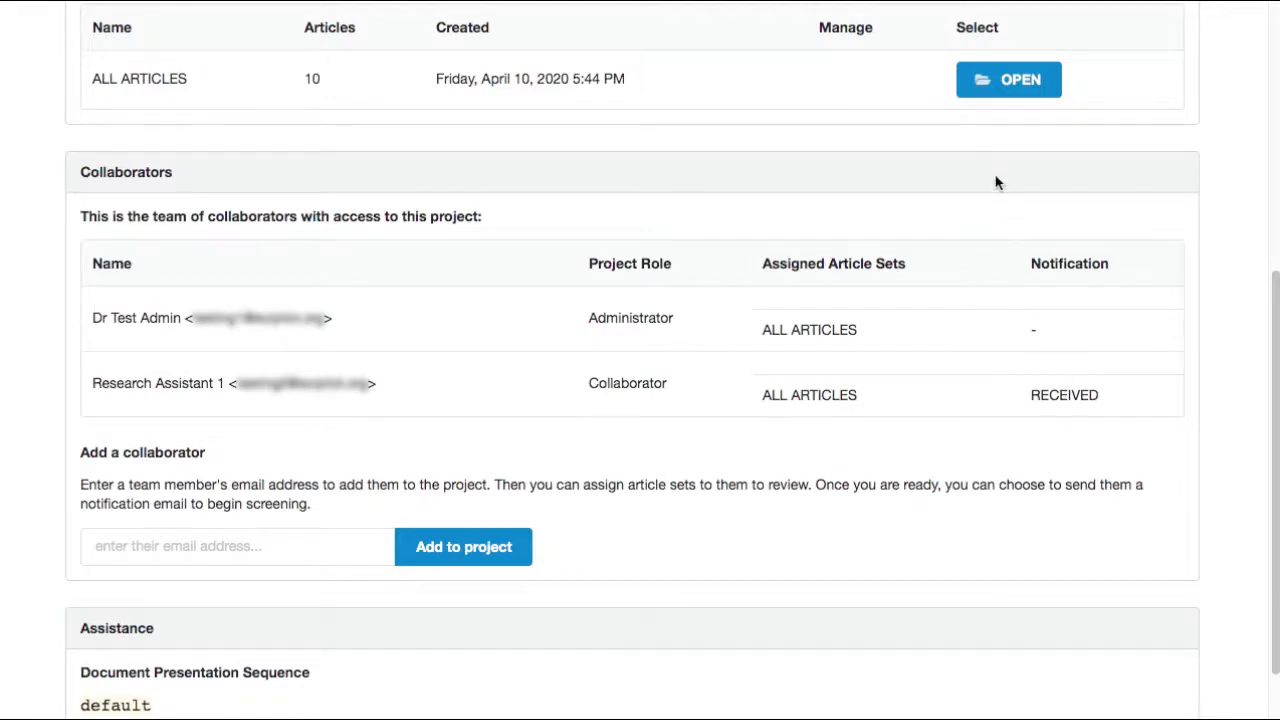
pyautogui.scroll(3, 995, 180)
pyautogui.click(1005, 236)
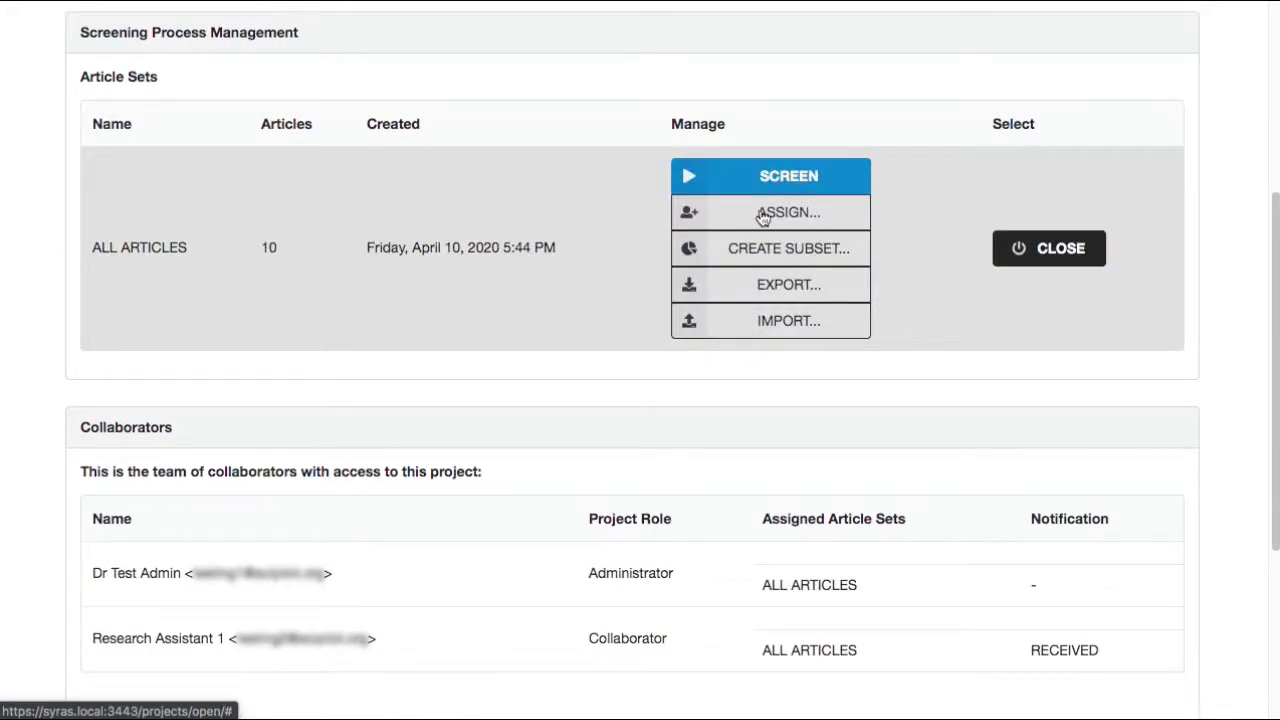
pyautogui.click(763, 214)
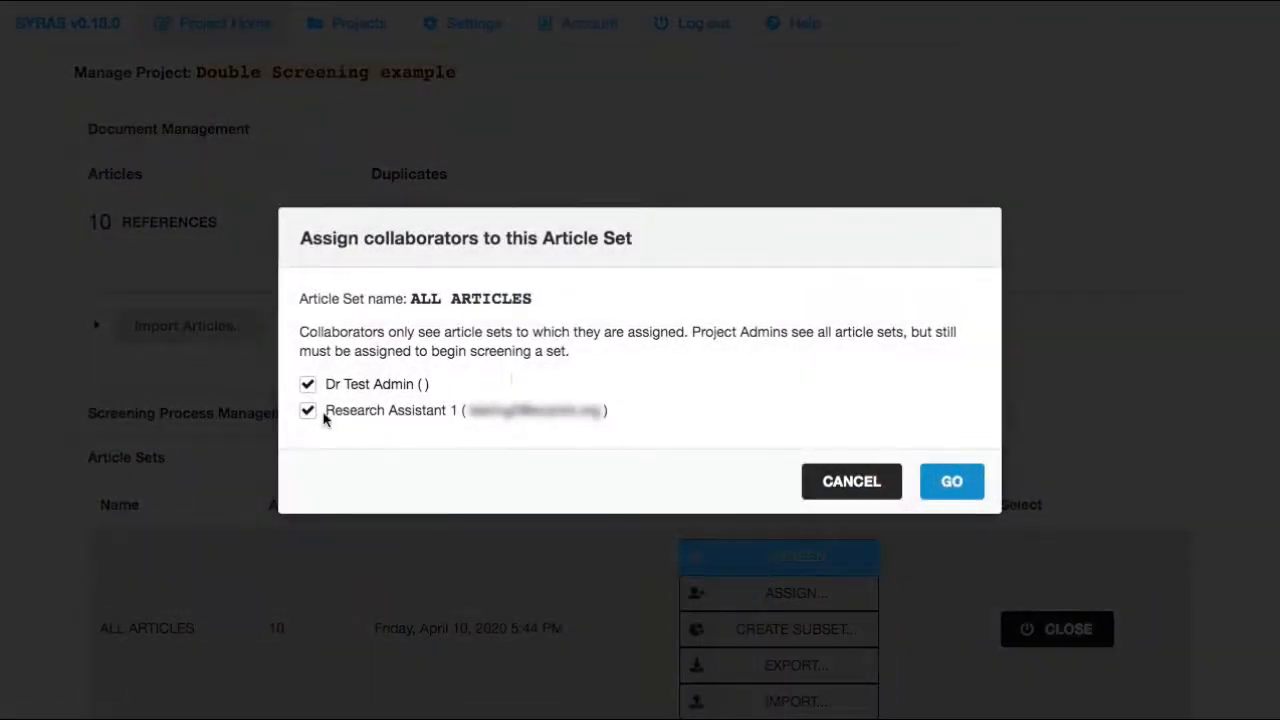
pyautogui.click(852, 482)
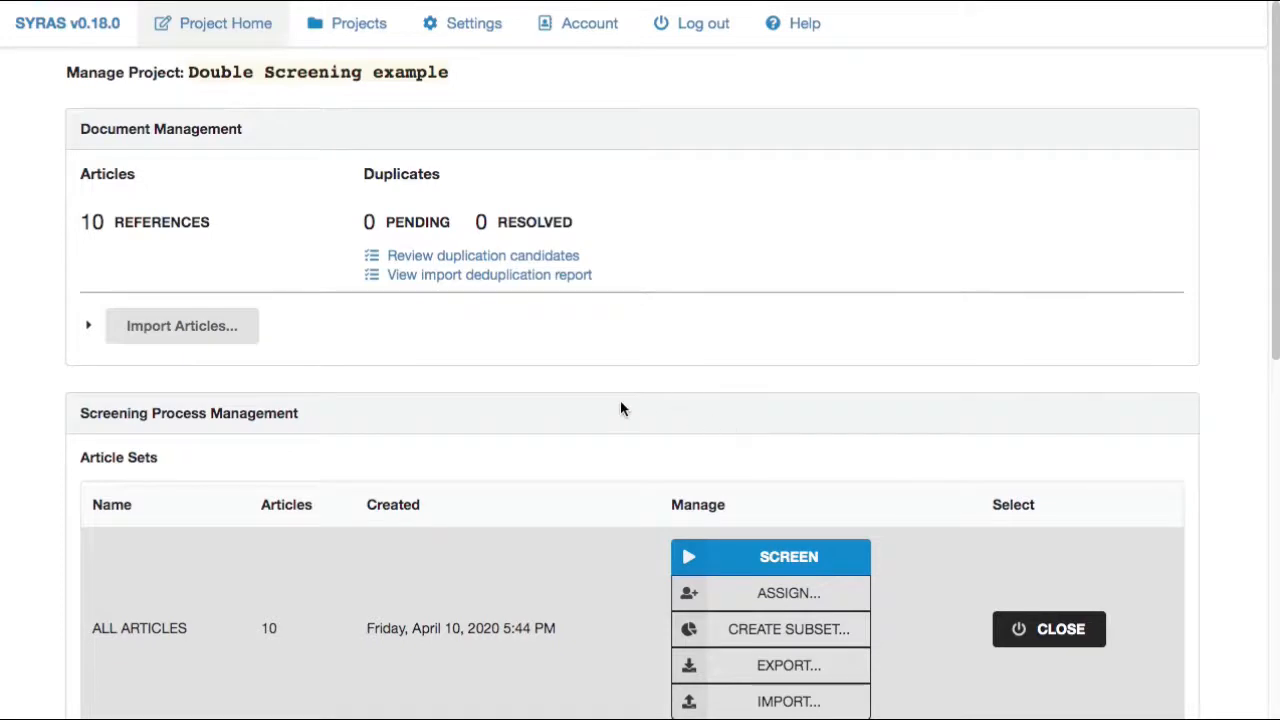
# - Start screening the ALL ARTICLES set and label the first article as included
pyautogui.scroll(-2, 620, 408)
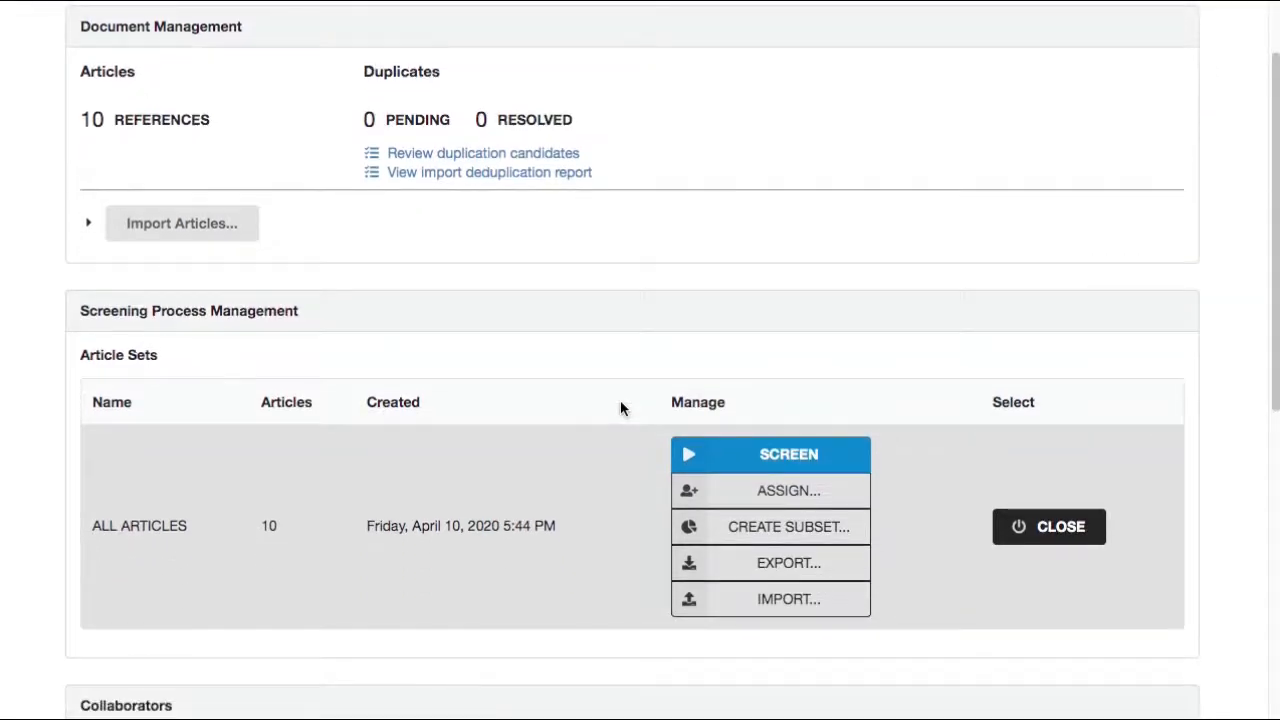
pyautogui.scroll(2, 620, 408)
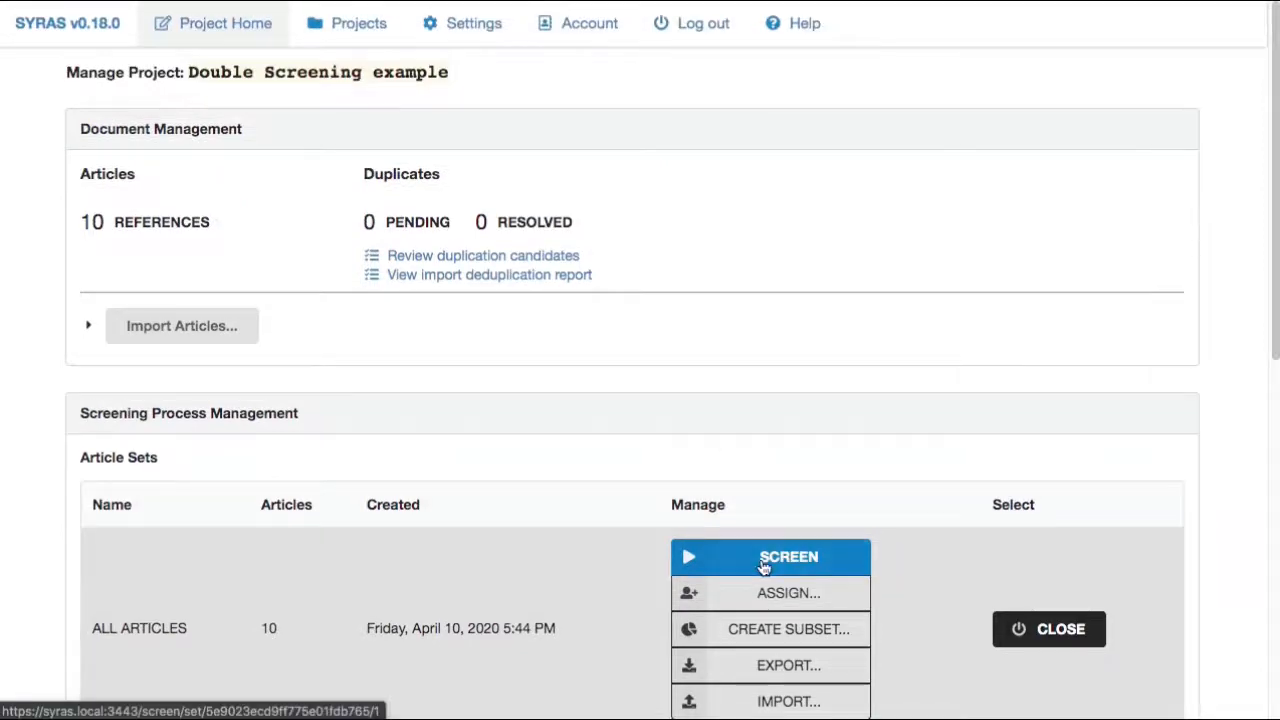
pyautogui.click(763, 562)
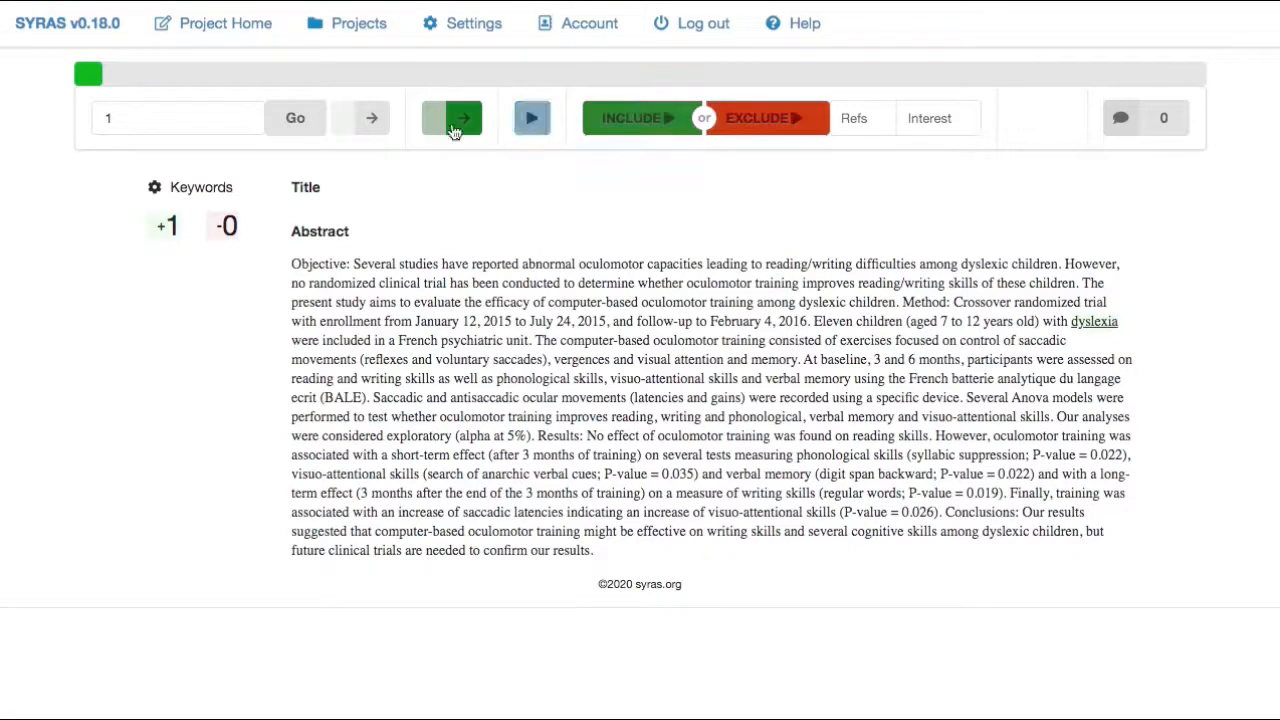
pyautogui.click(644, 128)
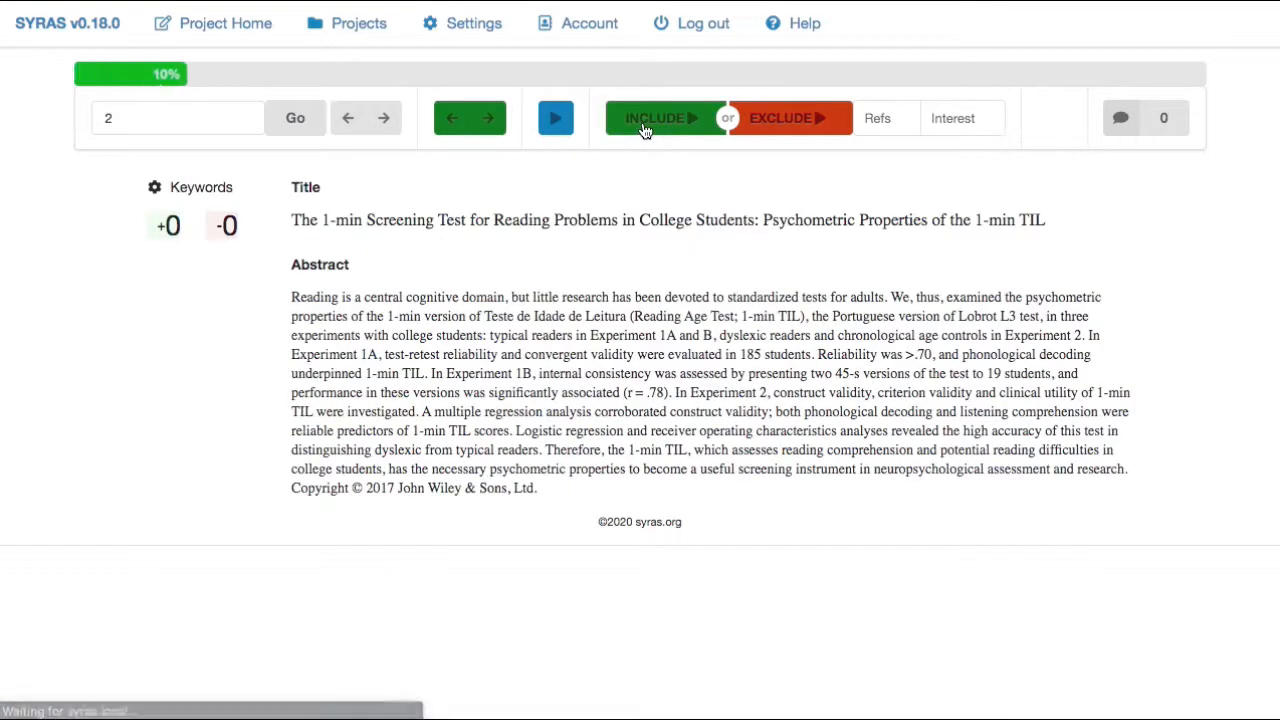
# - Exclude the second article with the comment "Not sure about this one." and the flag to check its references
pyautogui.click(1120, 118)
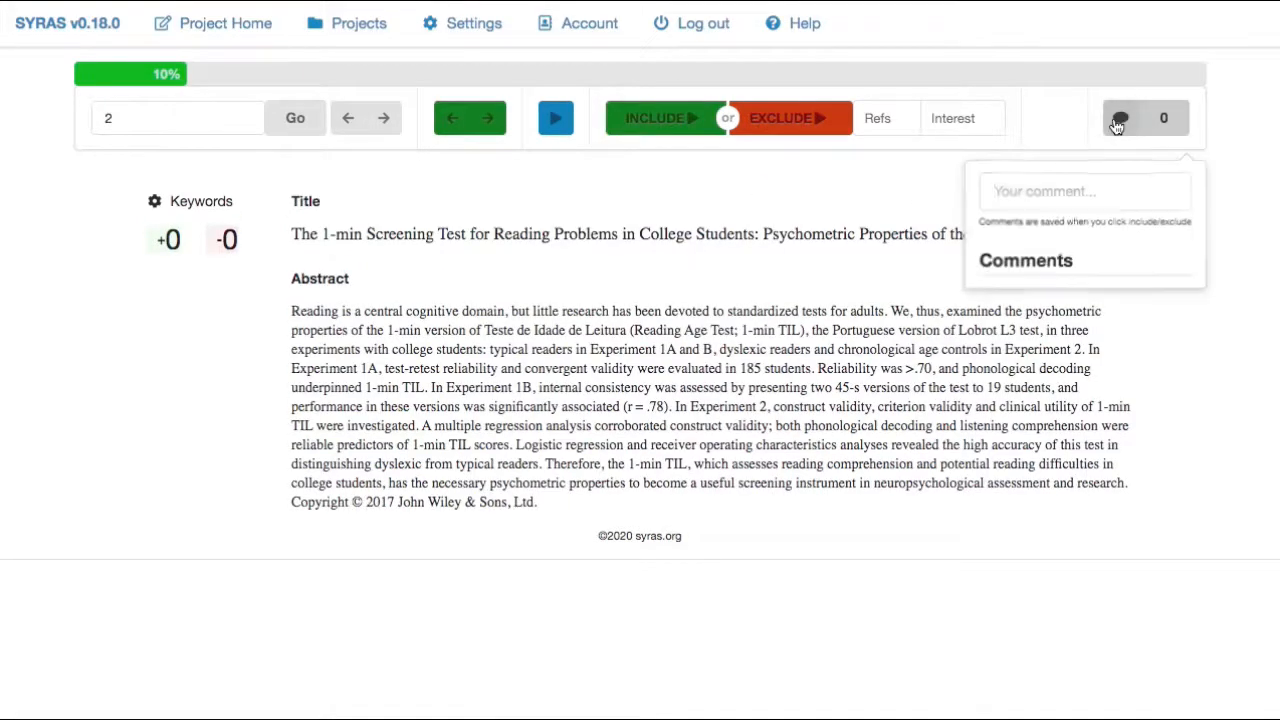
pyautogui.click(1017, 202)
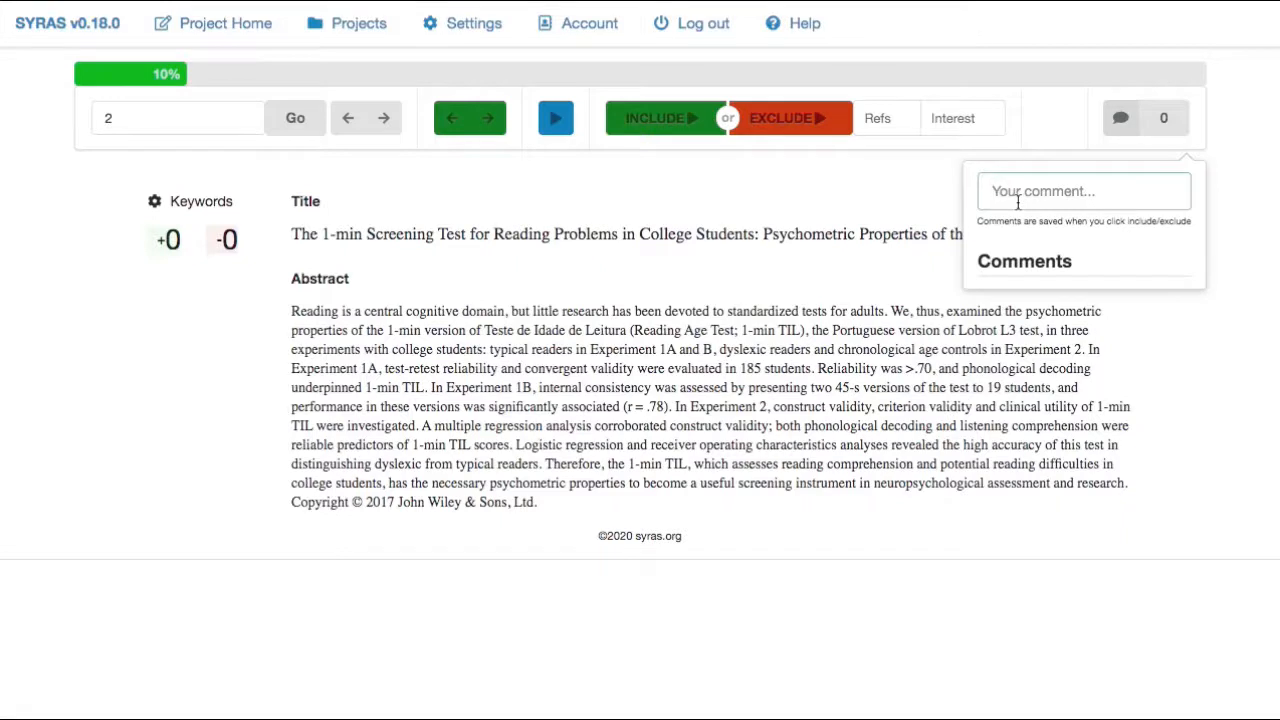
pyautogui.write('Not sure about this ')
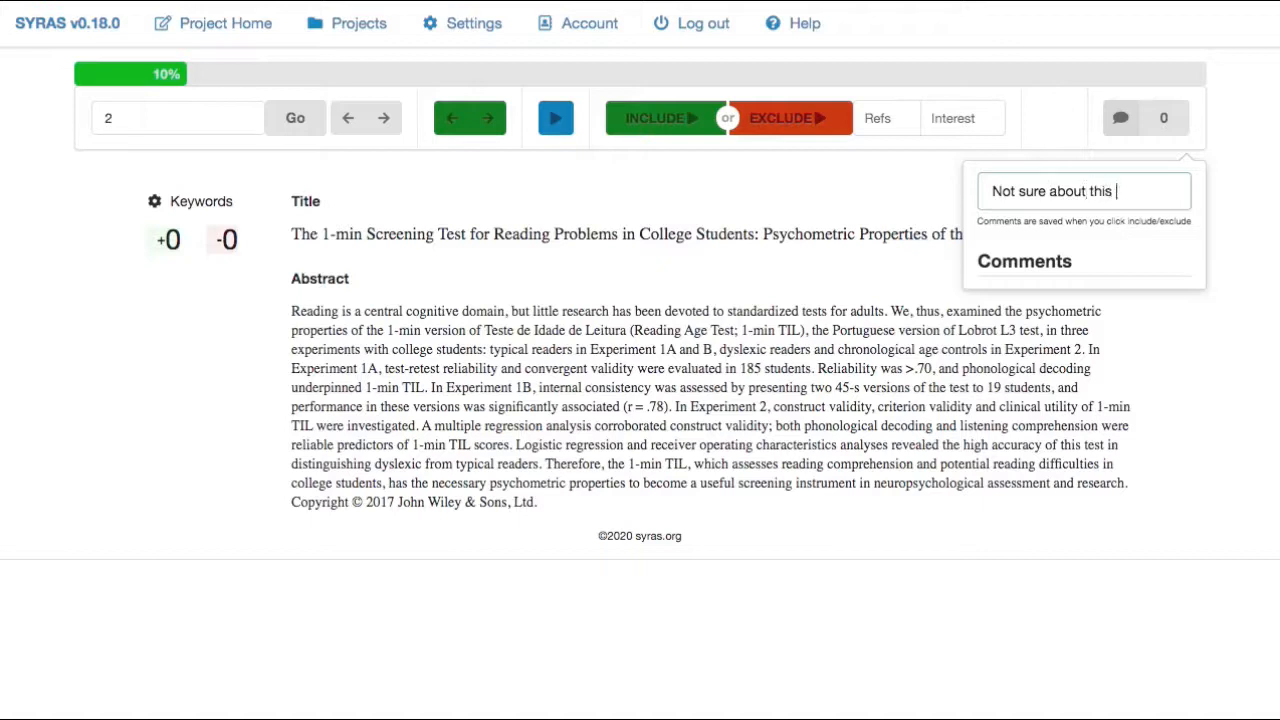
pyautogui.write('one.')
pyautogui.click(882, 124)
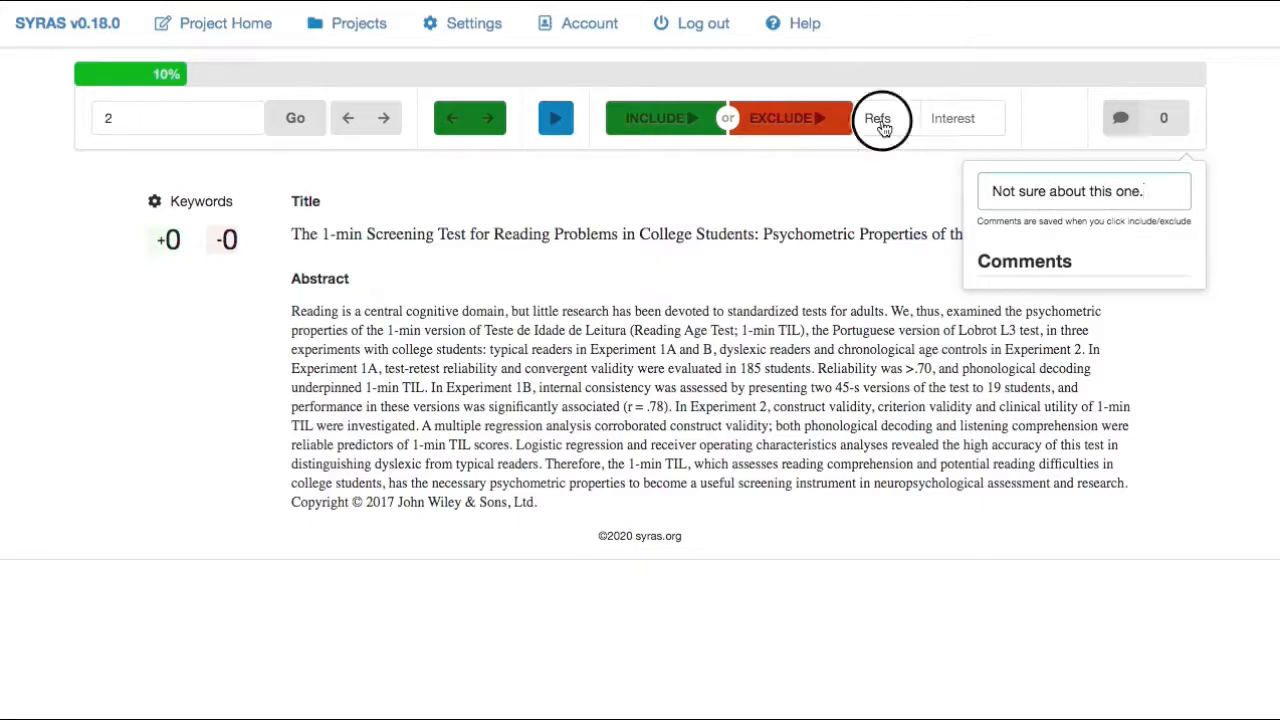
pyautogui.click(806, 120)
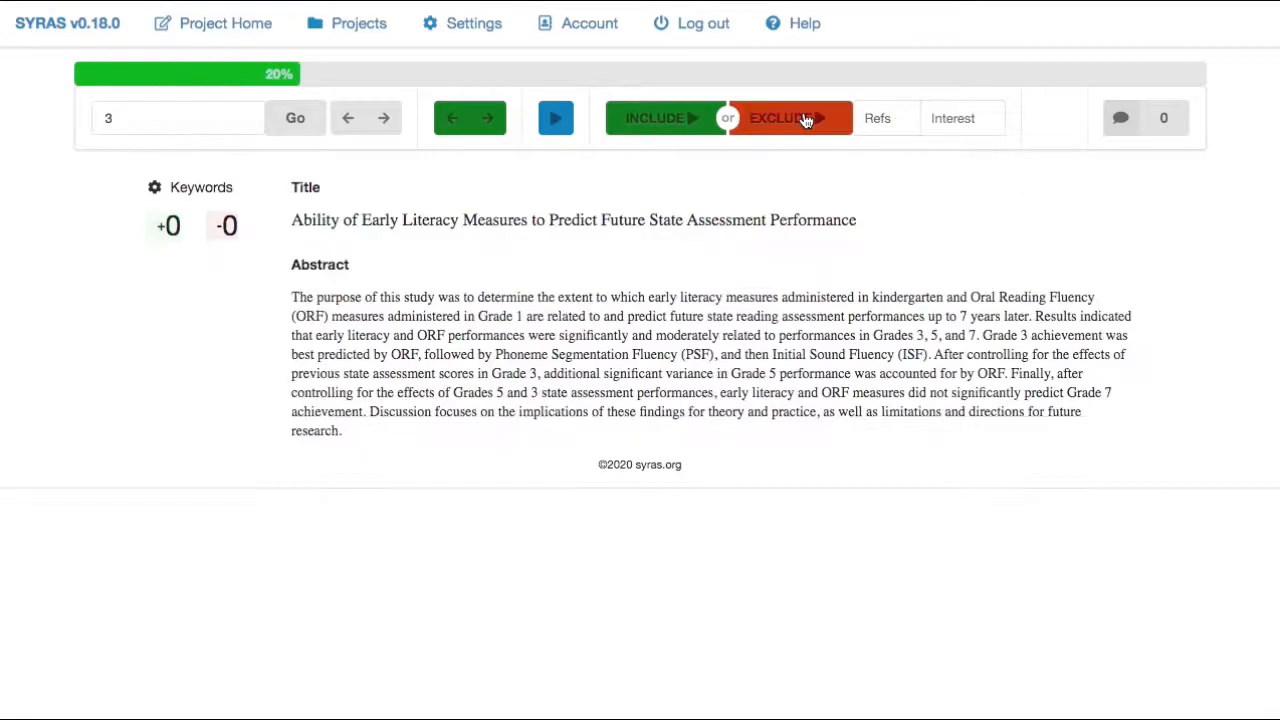
# - Screen the remaining articles, including the early literacy, lexical stress, action video game and Chinese dyslexia white matter studies and excluding the rest
pyautogui.click(806, 120)
pyautogui.click(803, 125)
pyautogui.click(672, 122)
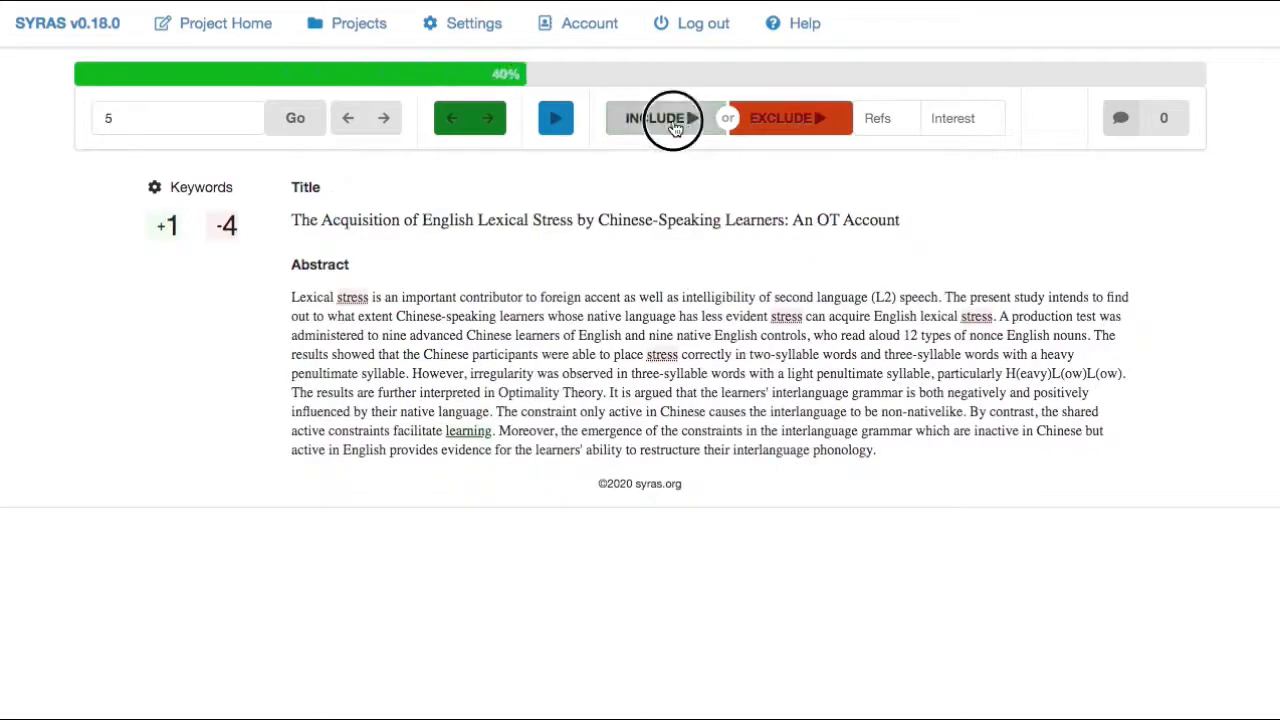
pyautogui.click(800, 120)
pyautogui.click(640, 122)
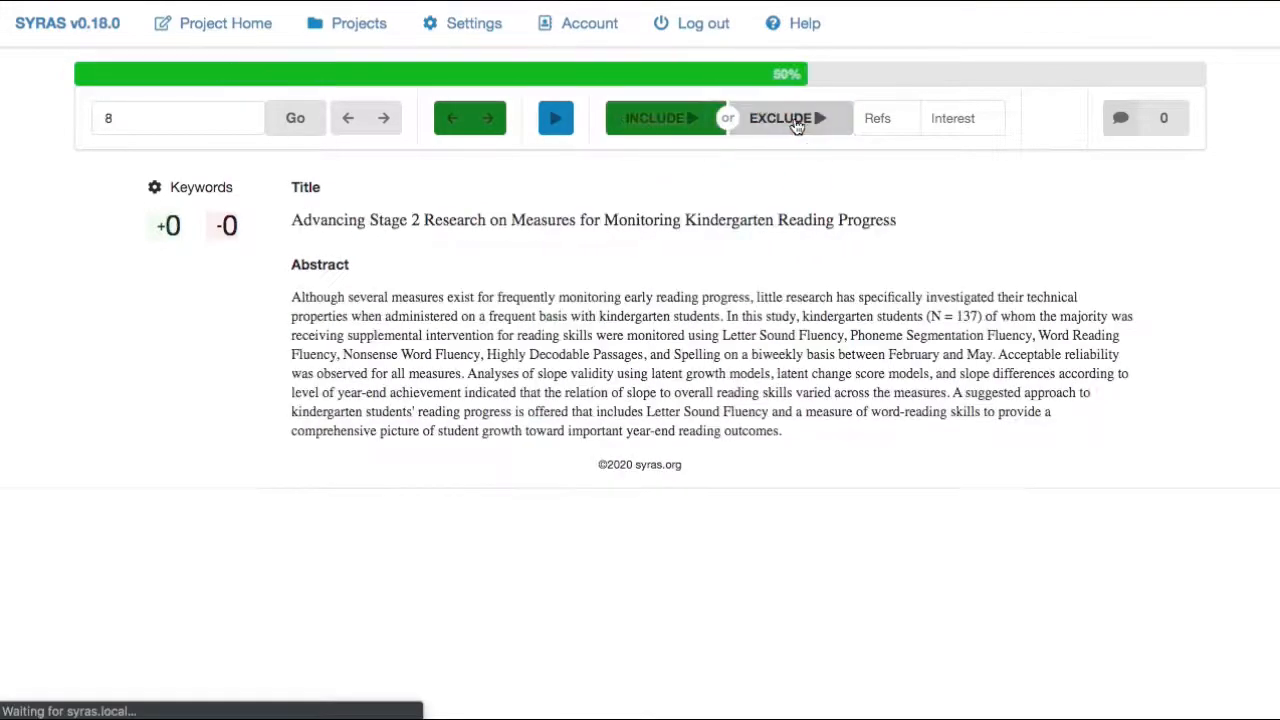
pyautogui.click(775, 120)
pyautogui.click(663, 116)
pyautogui.click(793, 121)
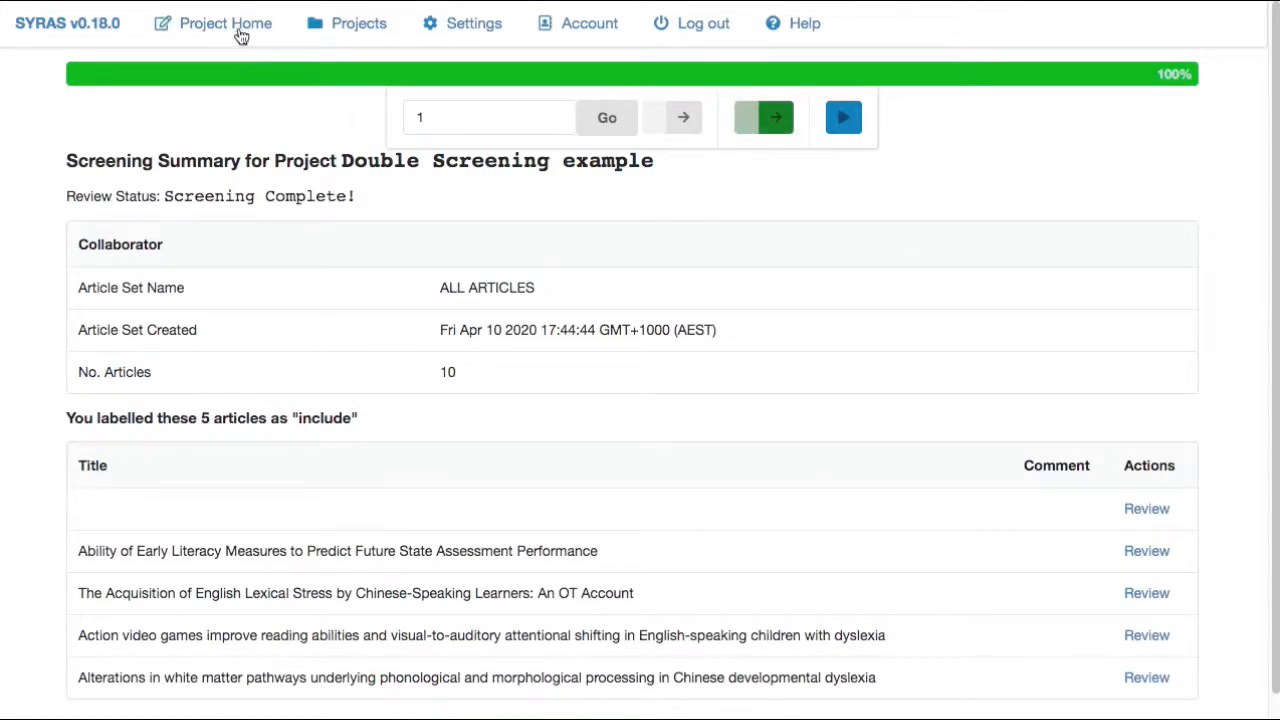
# - Look over the list of included articles in the screening summary and log out of the administrator account
pyautogui.scroll(-2, 401, 376)
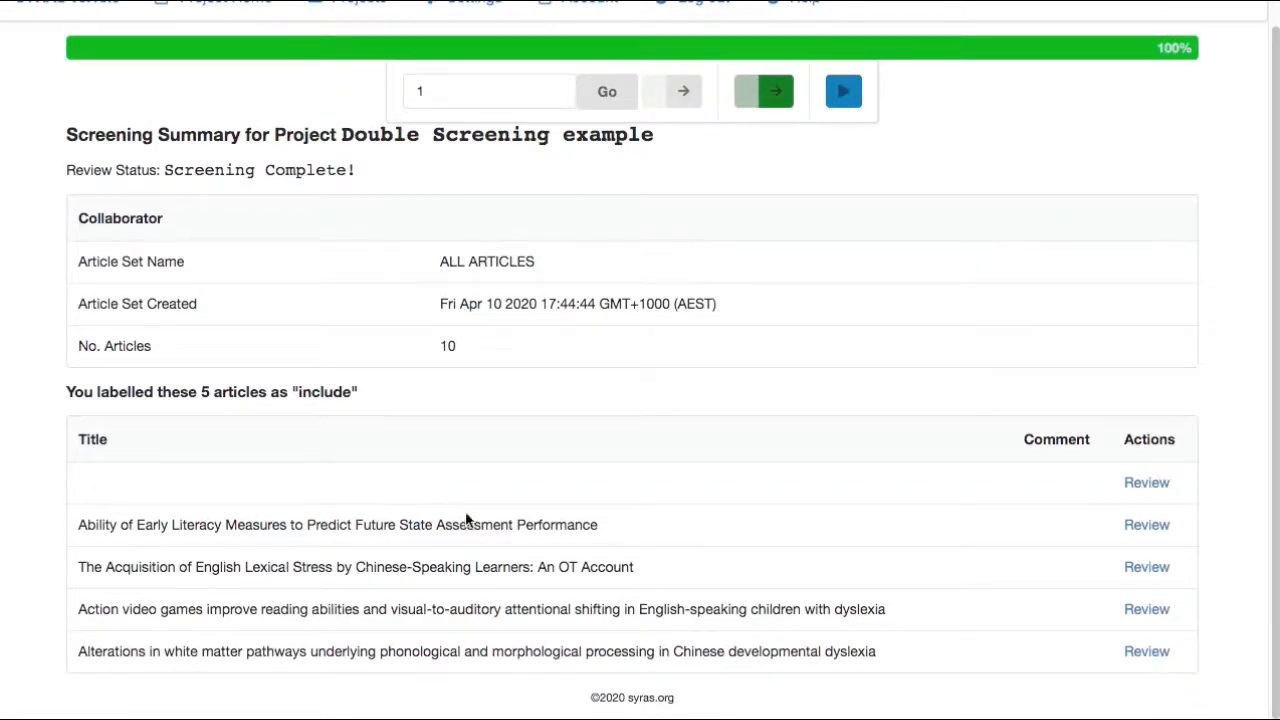
pyautogui.scroll(2, 330, 218)
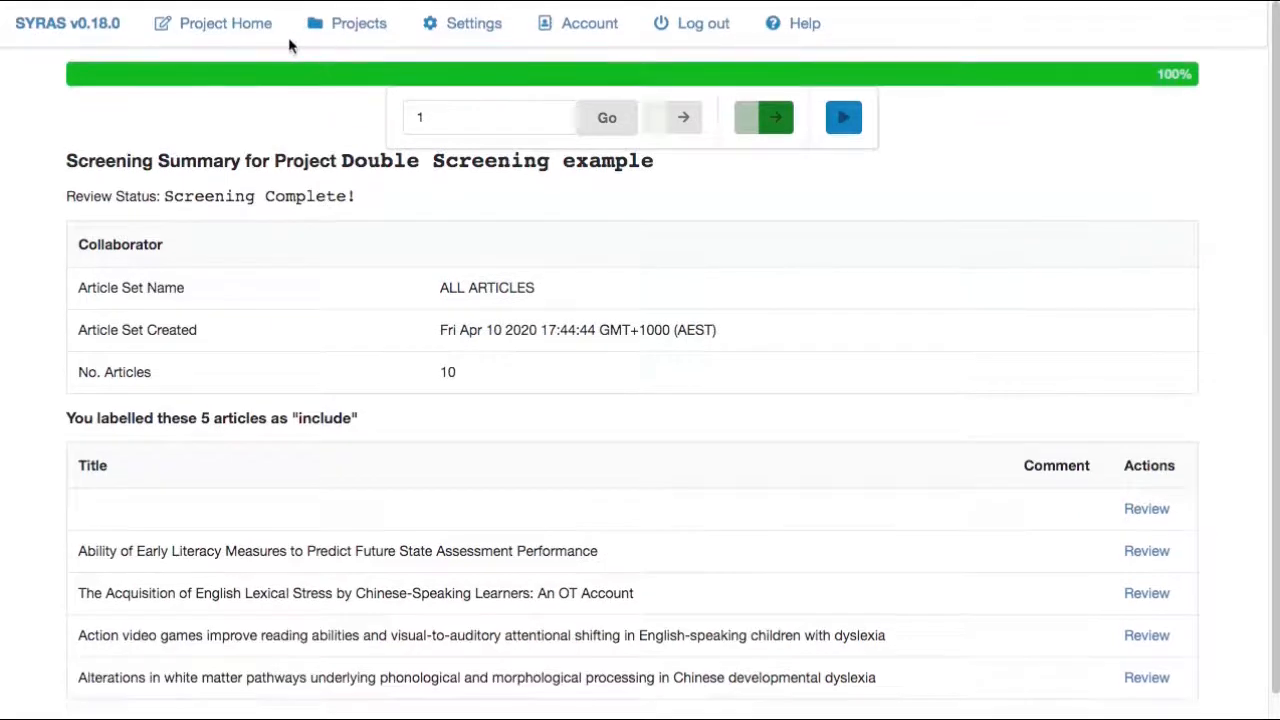
pyautogui.click(239, 25)
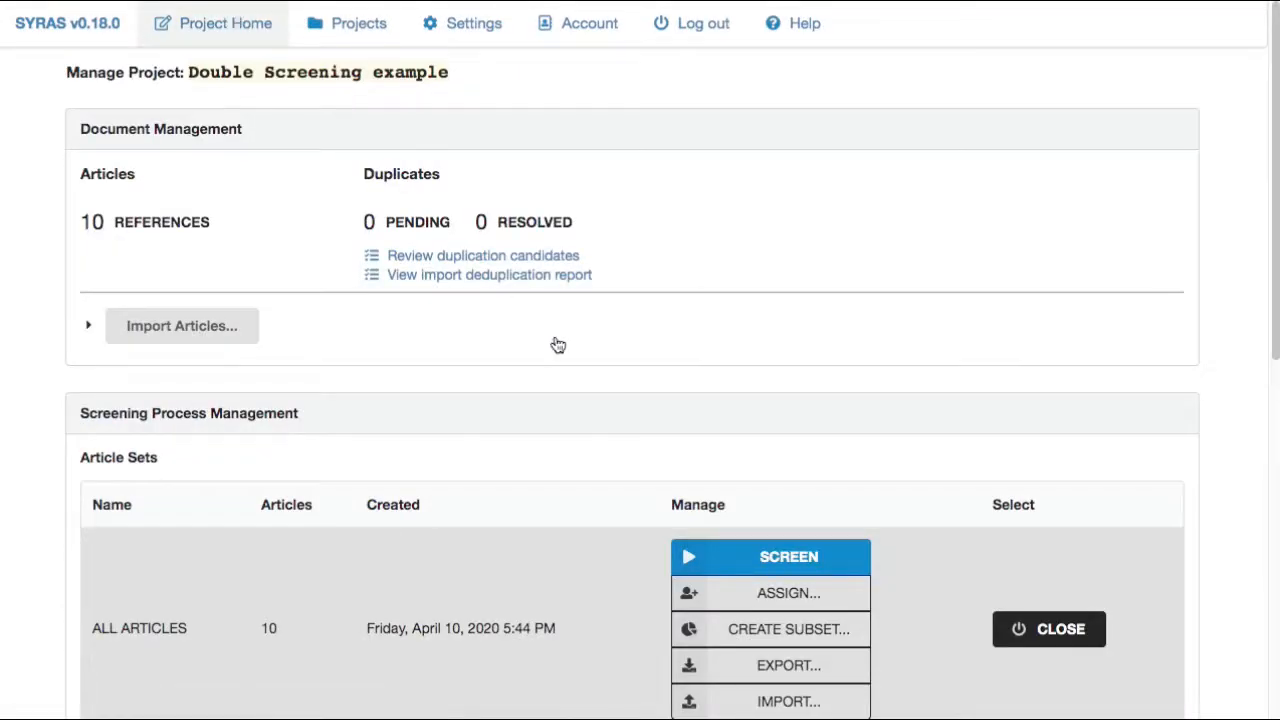
pyautogui.click(689, 33)
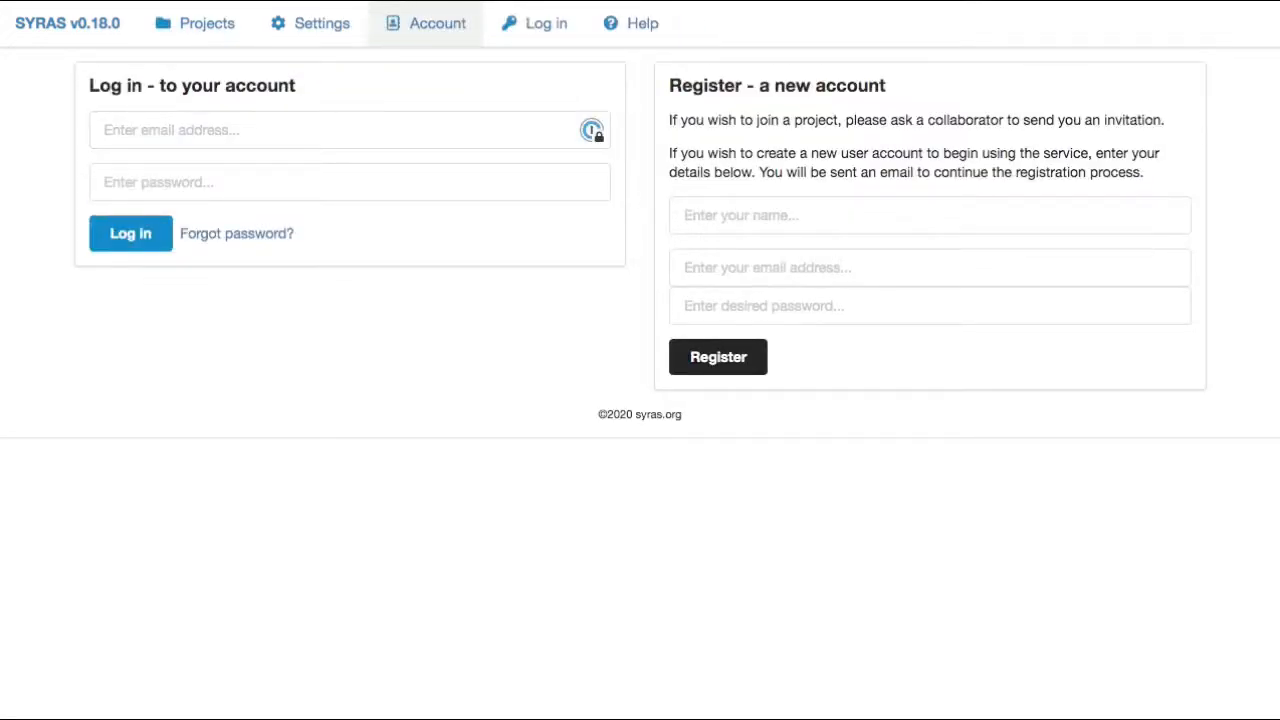
# - Log in as the research assistant with the collaborator's e-mail address and account password
pyautogui.click(244, 135)
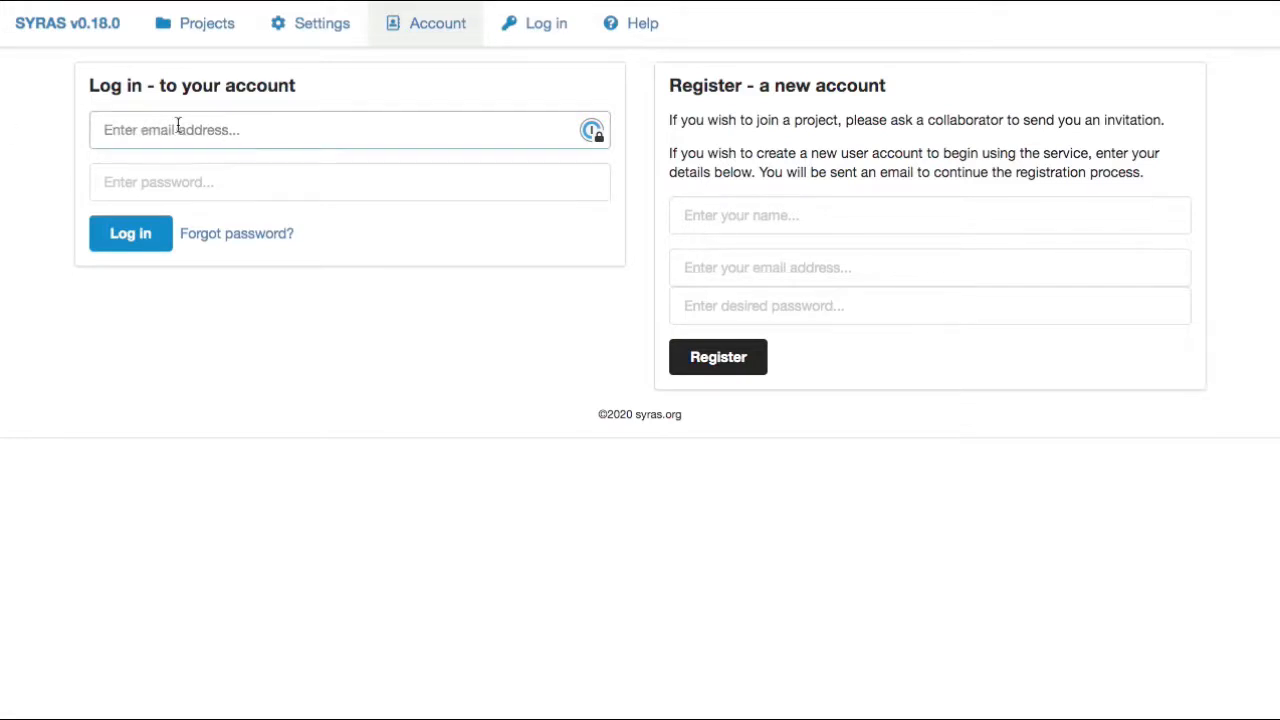
pyautogui.hotkey('ctrl', 'v')
pyautogui.click(163, 190)
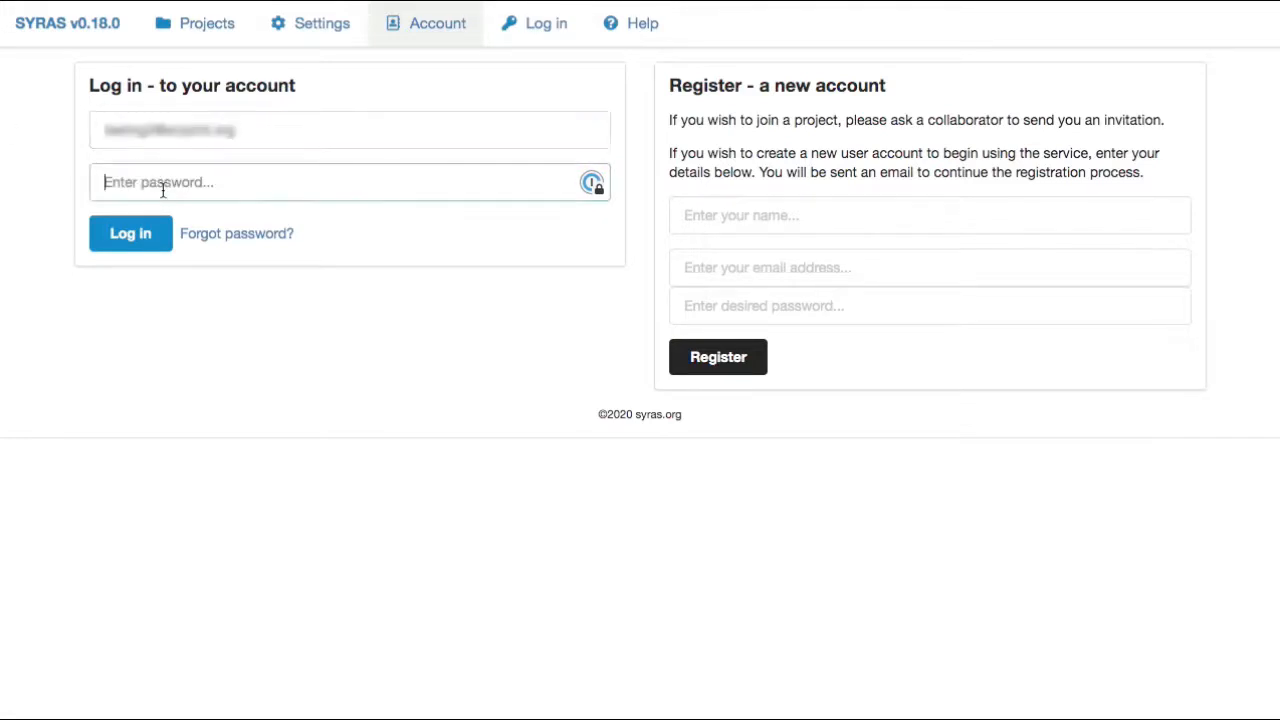
pyautogui.write('••••')
pyautogui.press('Return')
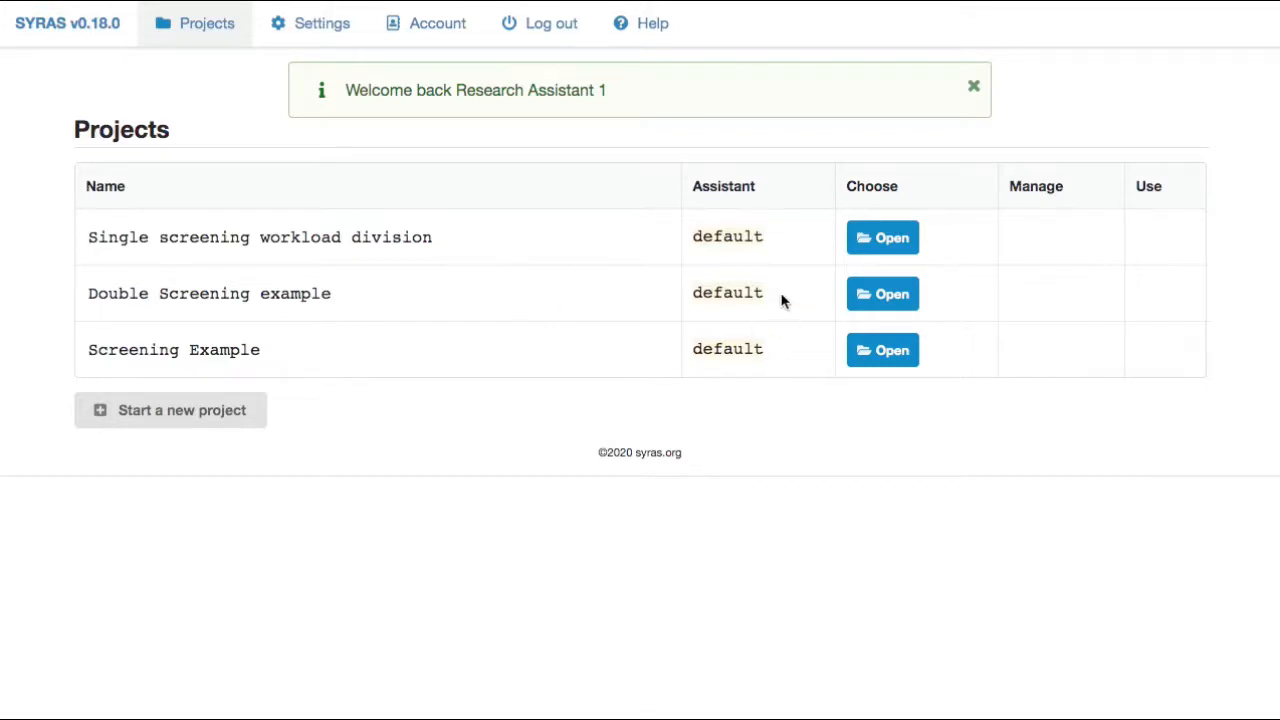
# - Open the Double Screening example project and start screening its ALL ARTICLES set
pyautogui.click(878, 298)
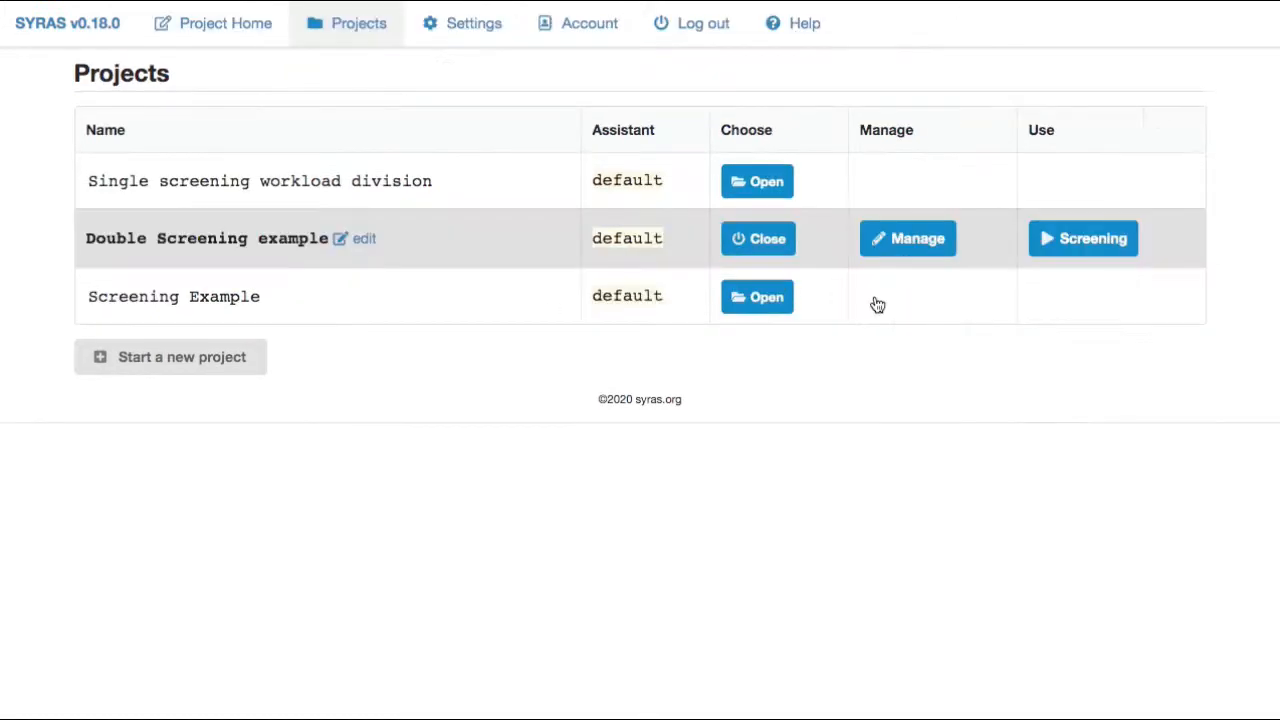
pyautogui.click(1049, 240)
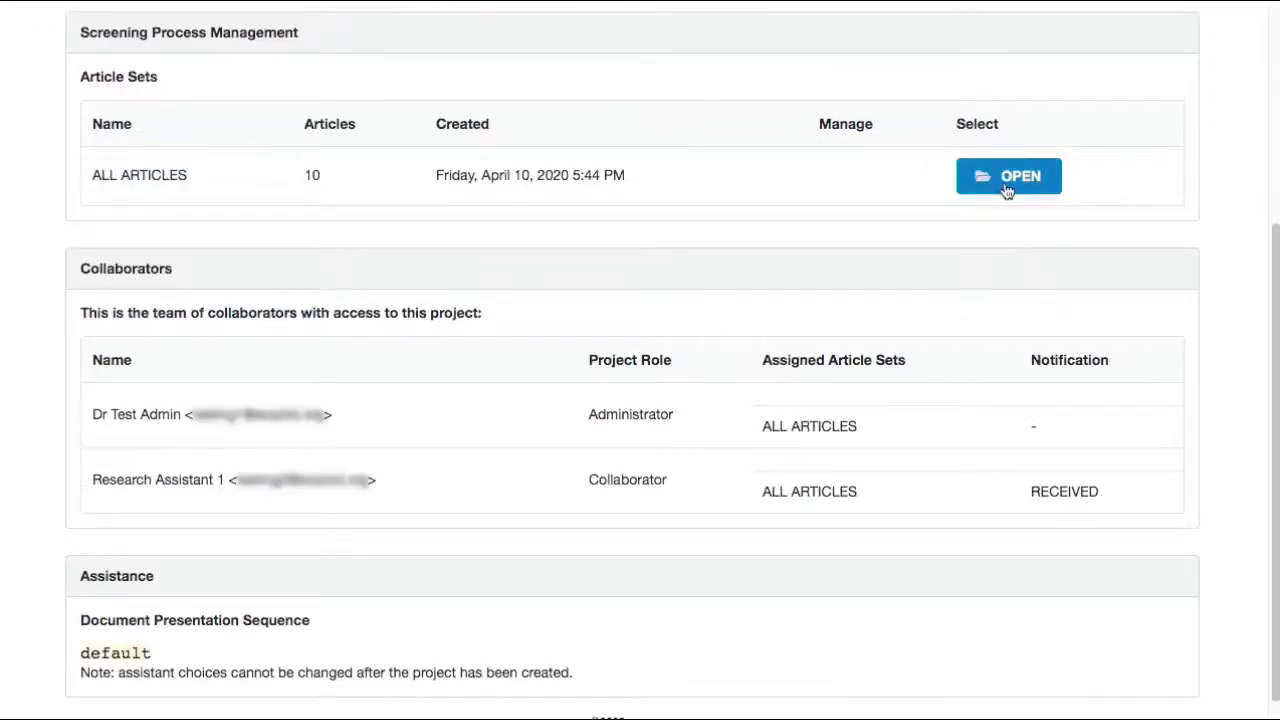
pyautogui.click(1007, 190)
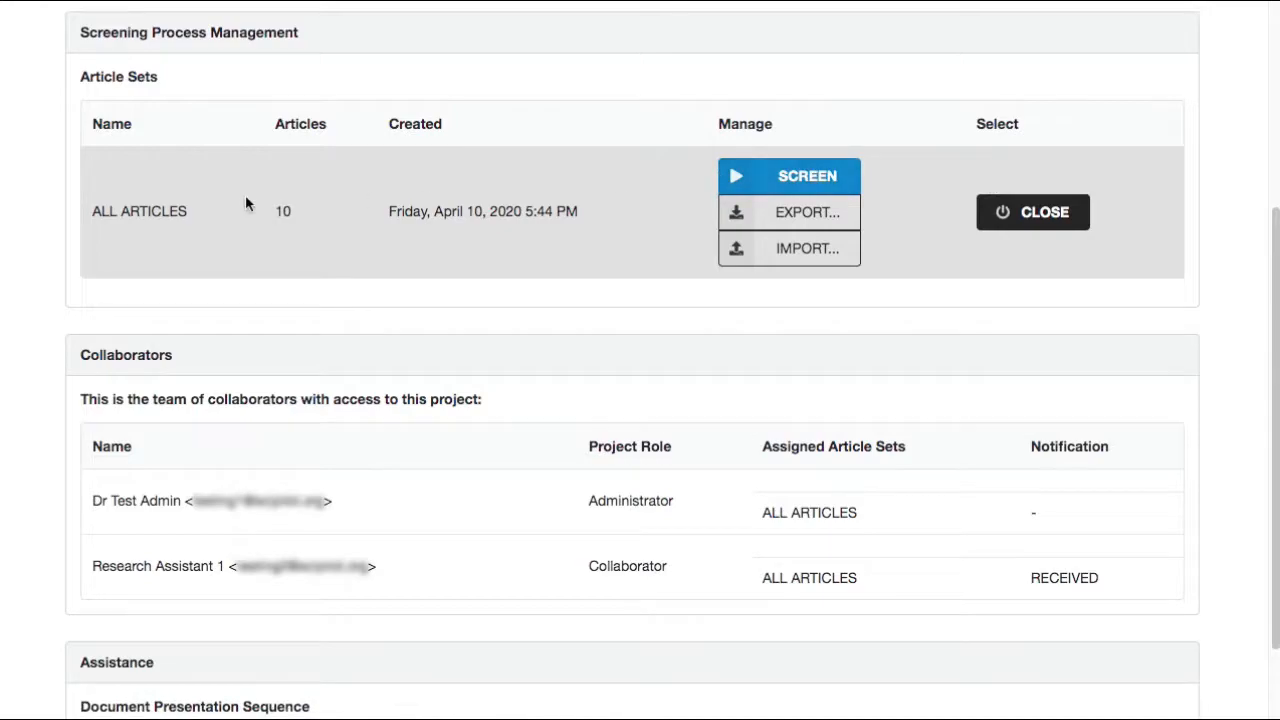
pyautogui.click(795, 180)
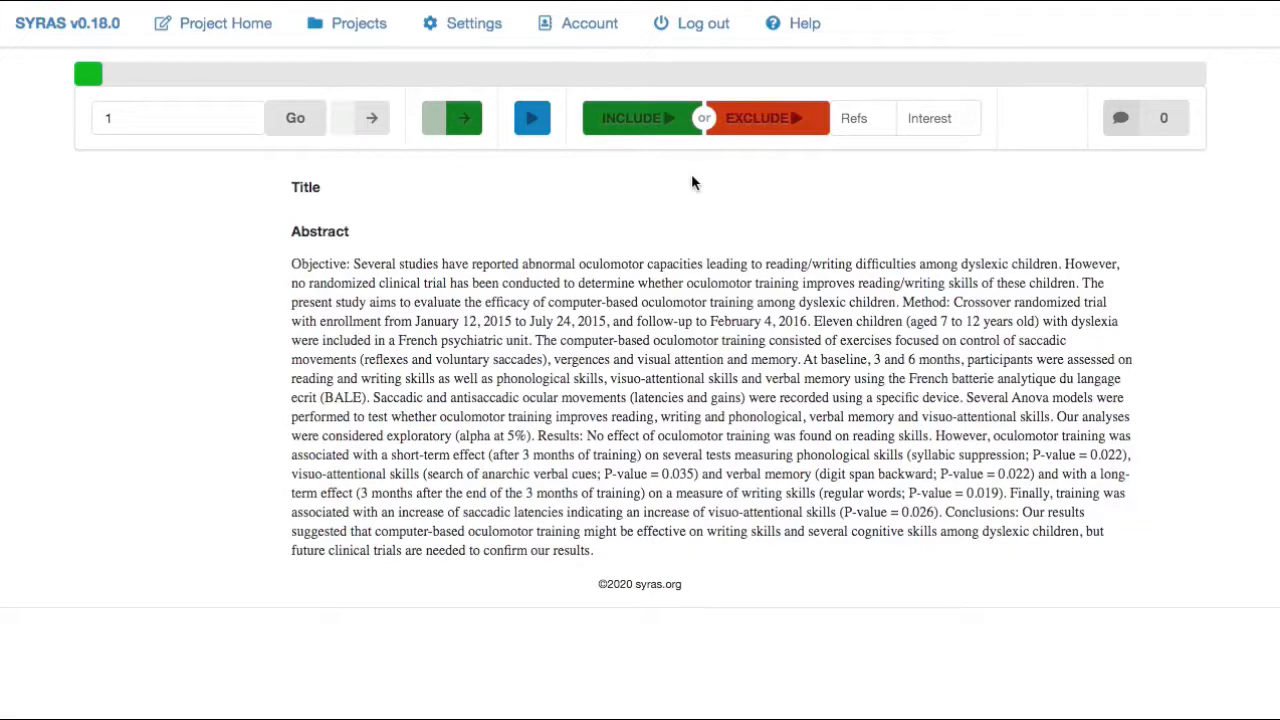
# - Include the first article, and include the second with the comment "check this refs" and the flag to check references
pyautogui.click(640, 118)
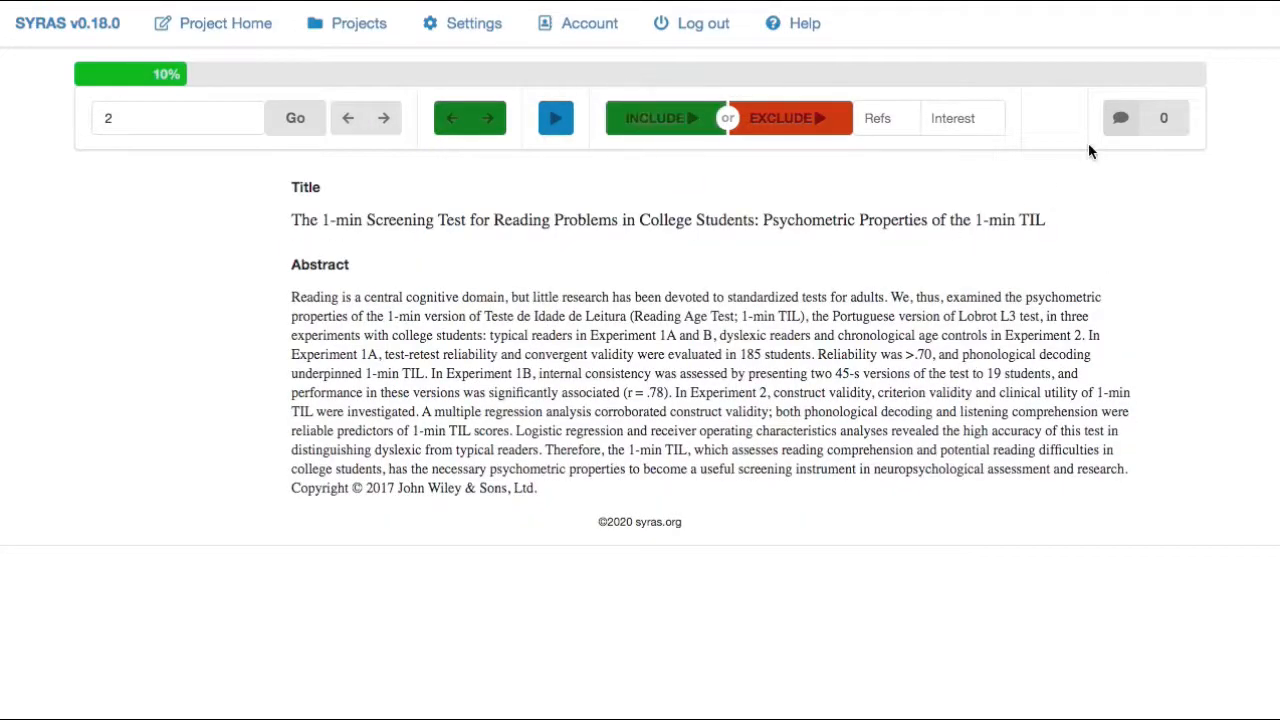
pyautogui.click(1120, 118)
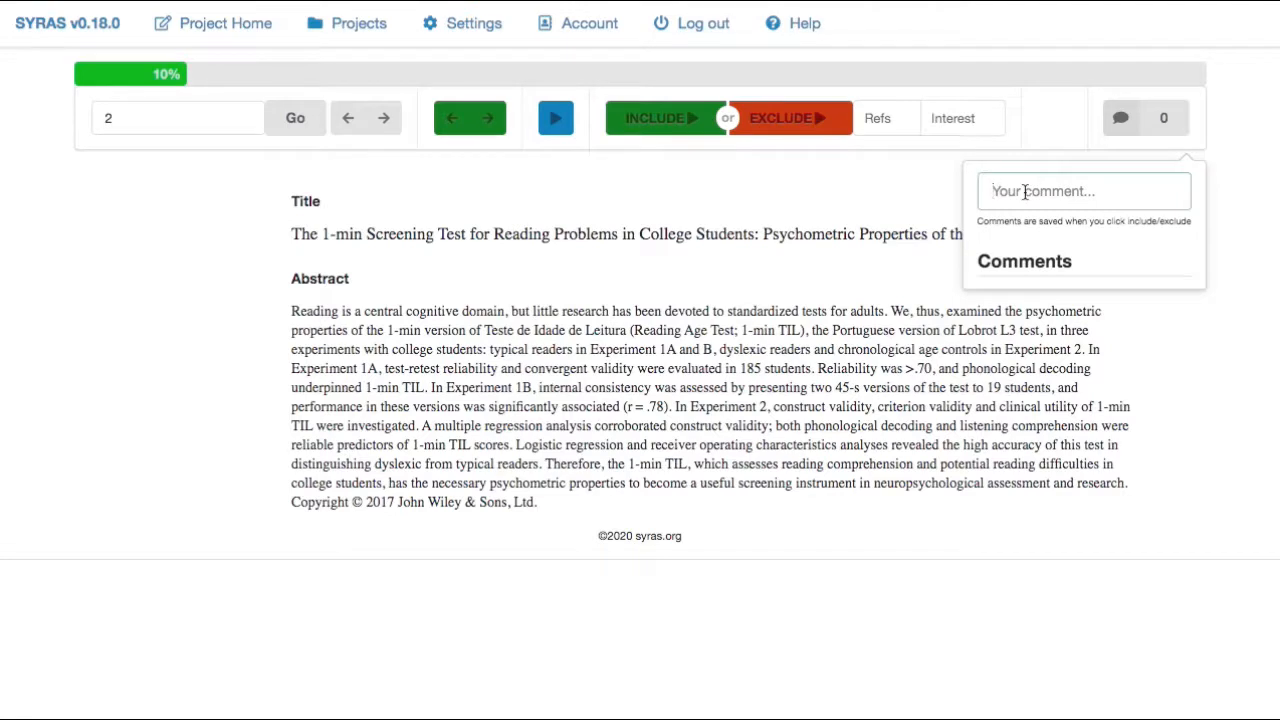
pyautogui.write('check ')
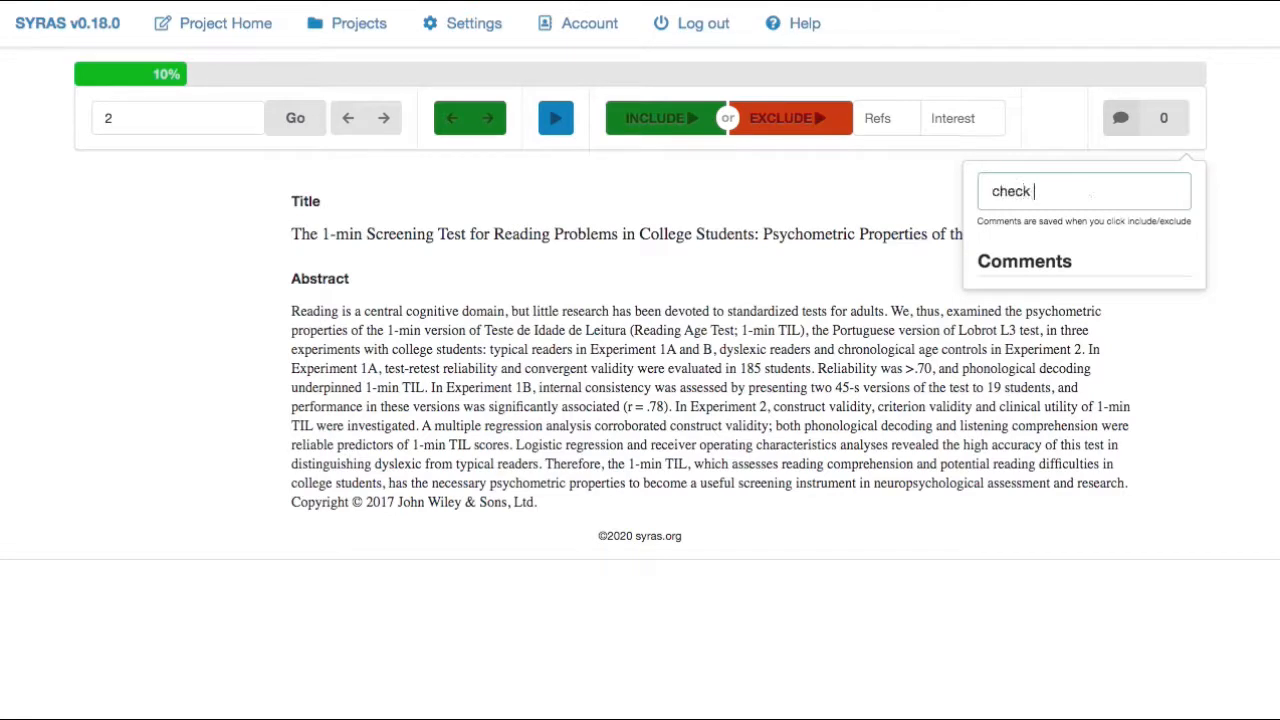
pyautogui.write('this refs')
pyautogui.click(878, 121)
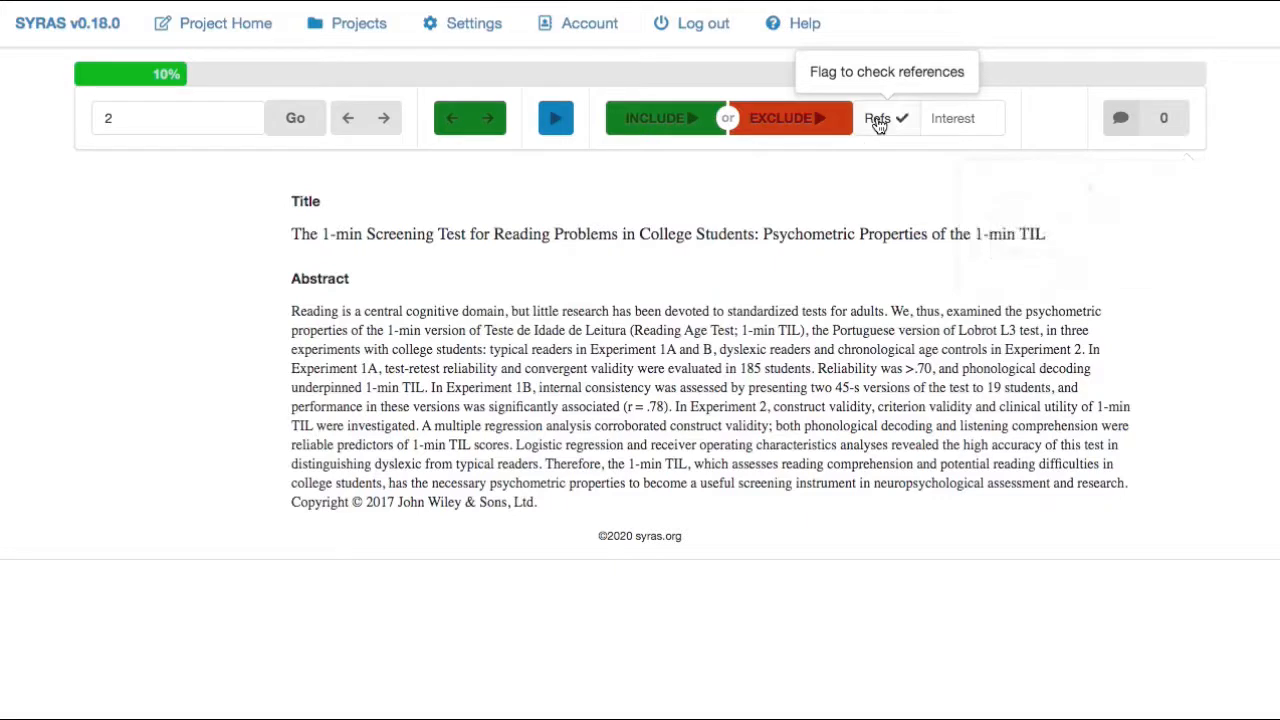
pyautogui.click(674, 122)
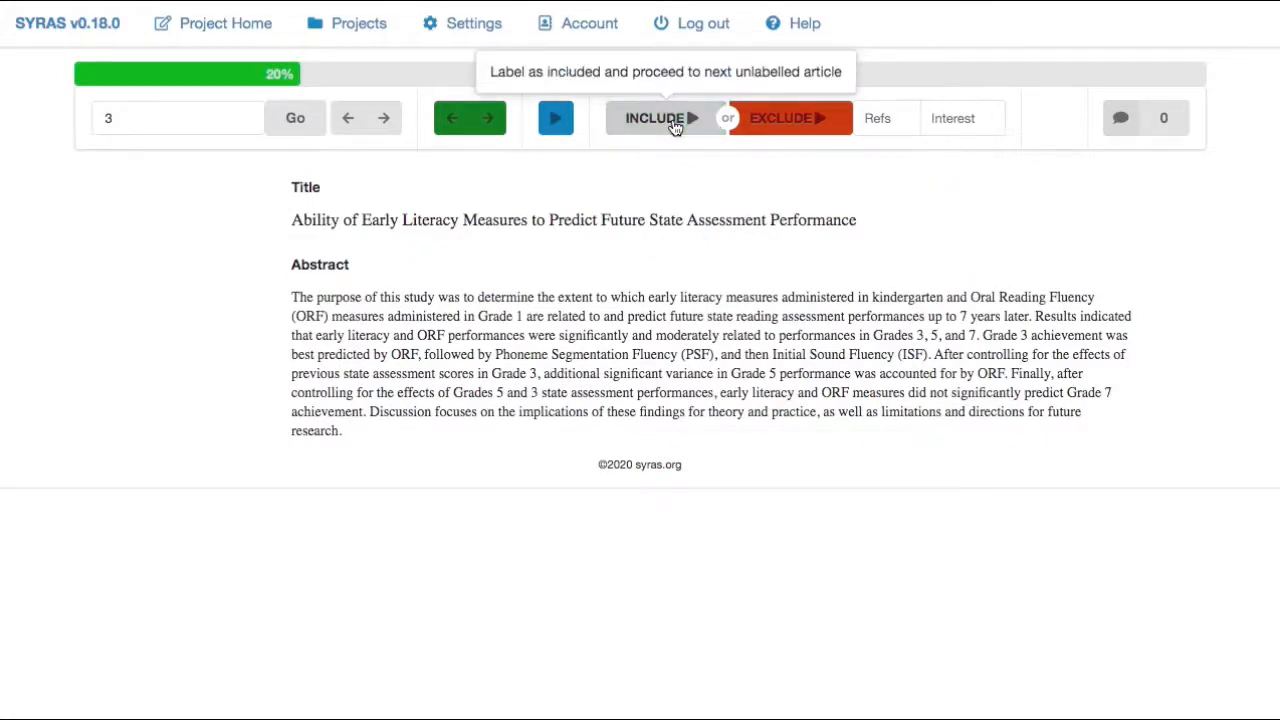
# - Include articles 3 to 5 and exclude articles 6 to 10 to complete the research assistant's screening
pyautogui.click(674, 122)
pyautogui.click(674, 122)
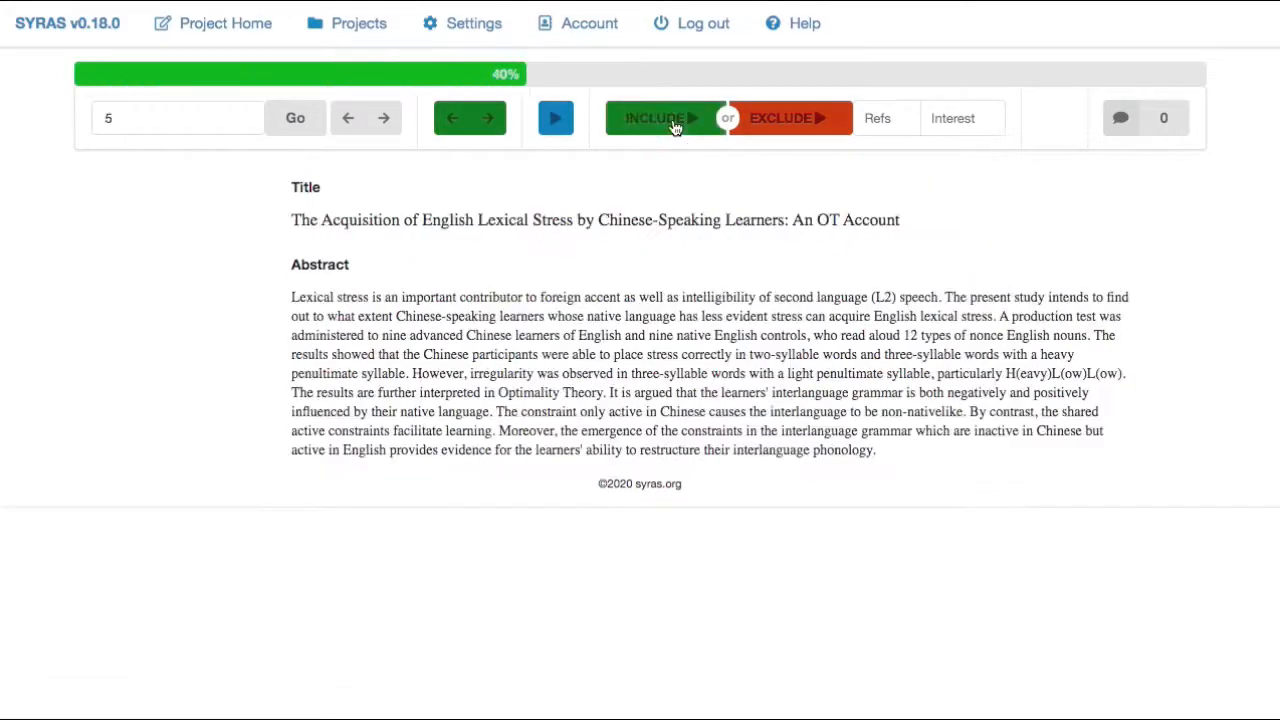
pyautogui.click(674, 122)
pyautogui.click(776, 124)
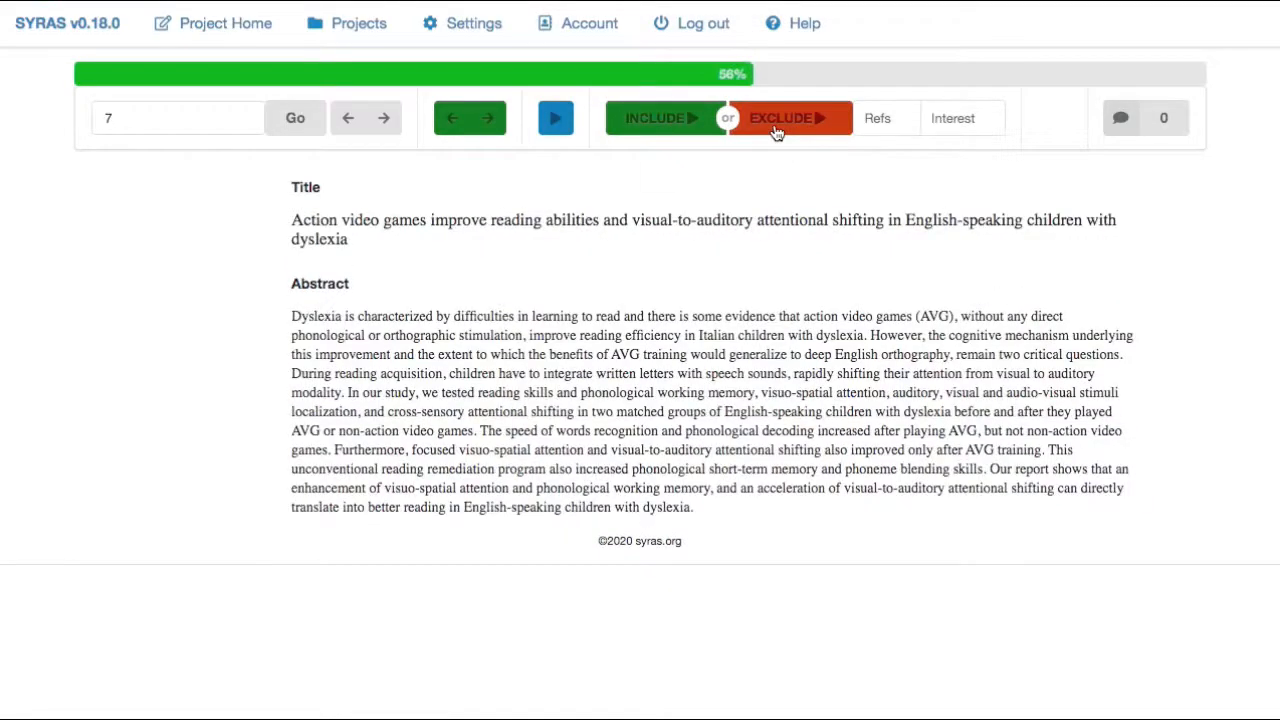
pyautogui.click(776, 124)
pyautogui.click(776, 124)
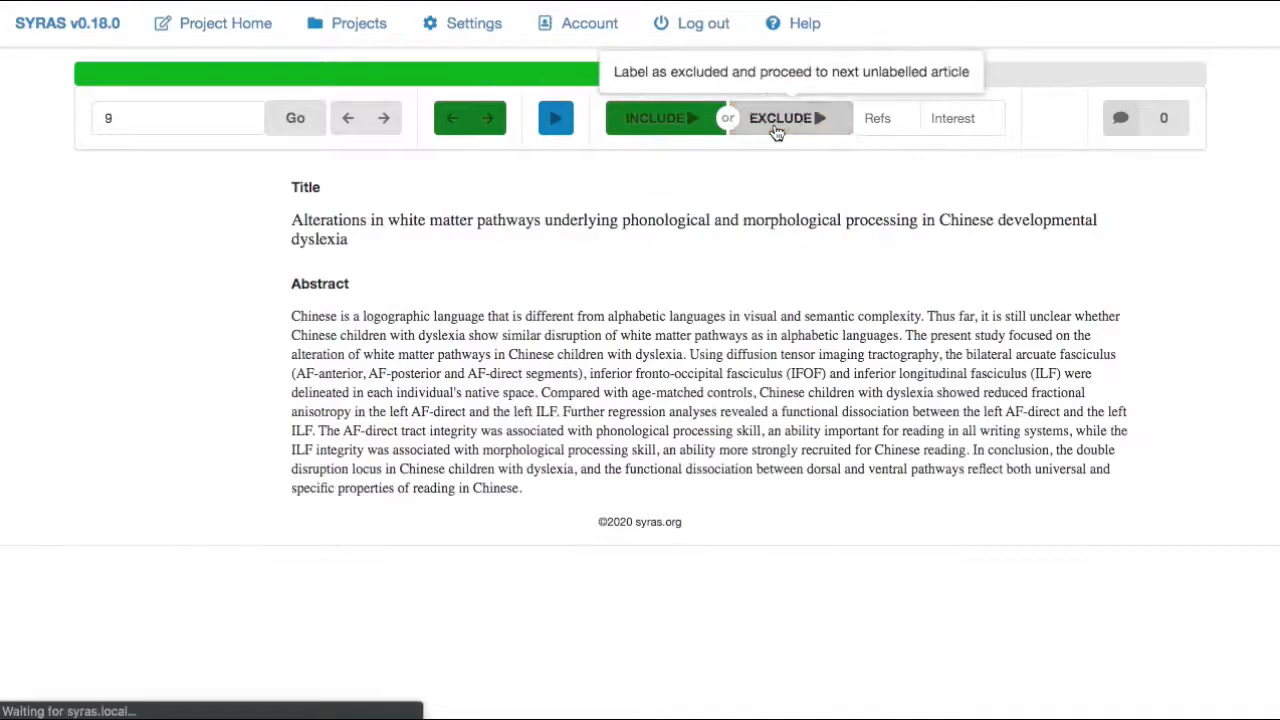
pyautogui.click(776, 124)
pyautogui.click(776, 124)
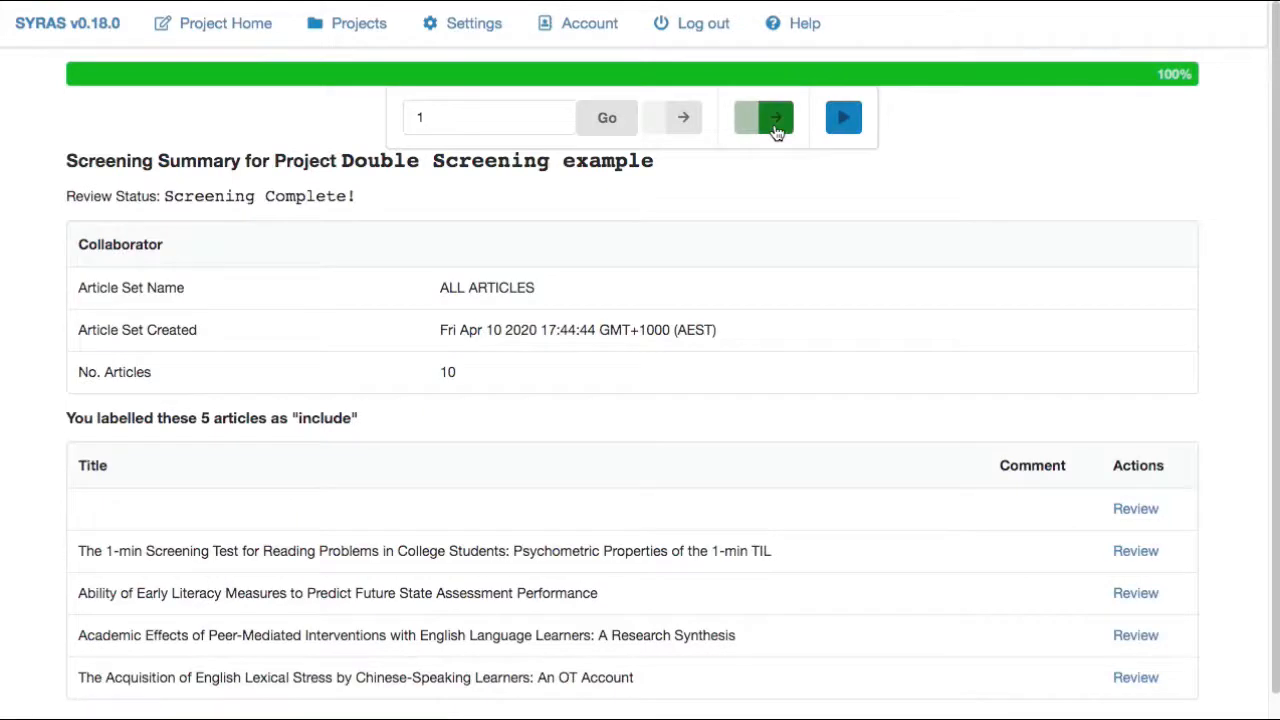
# - Look over the screening summary, return to the project home page and close the ALL ARTICLES set
pyautogui.scroll(-1, 390, 200)
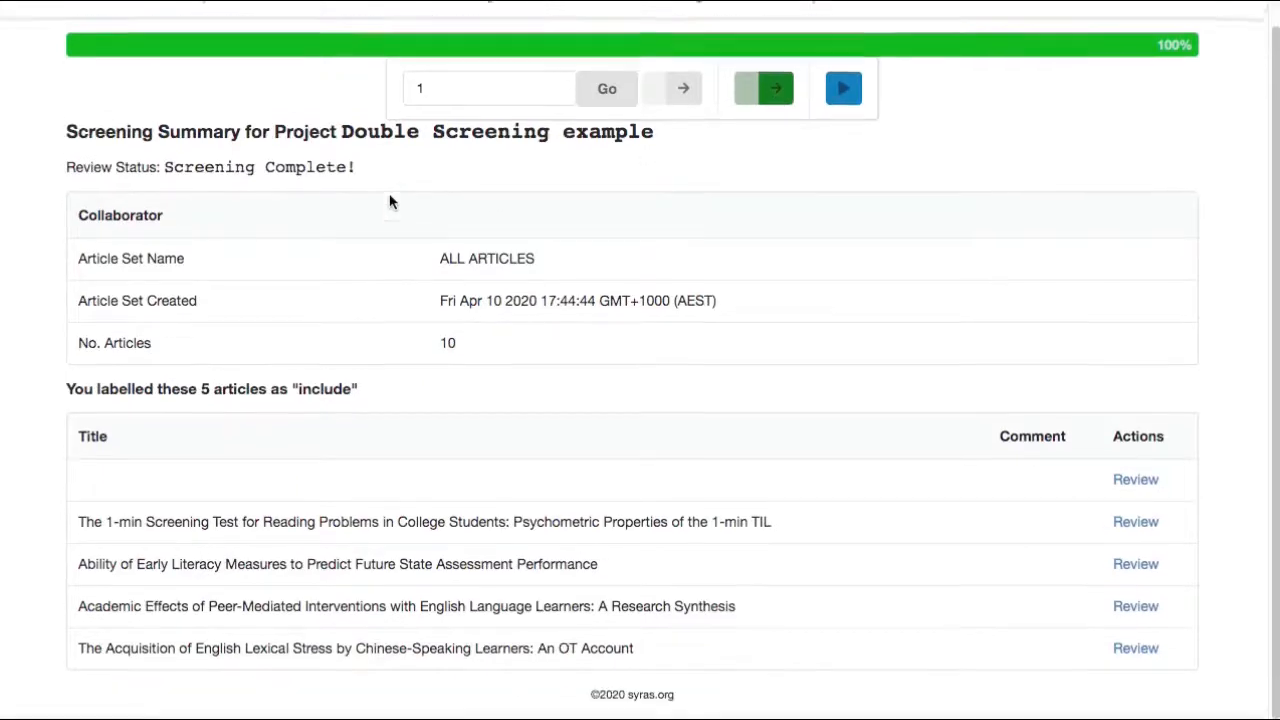
pyautogui.scroll(2, 283, 560)
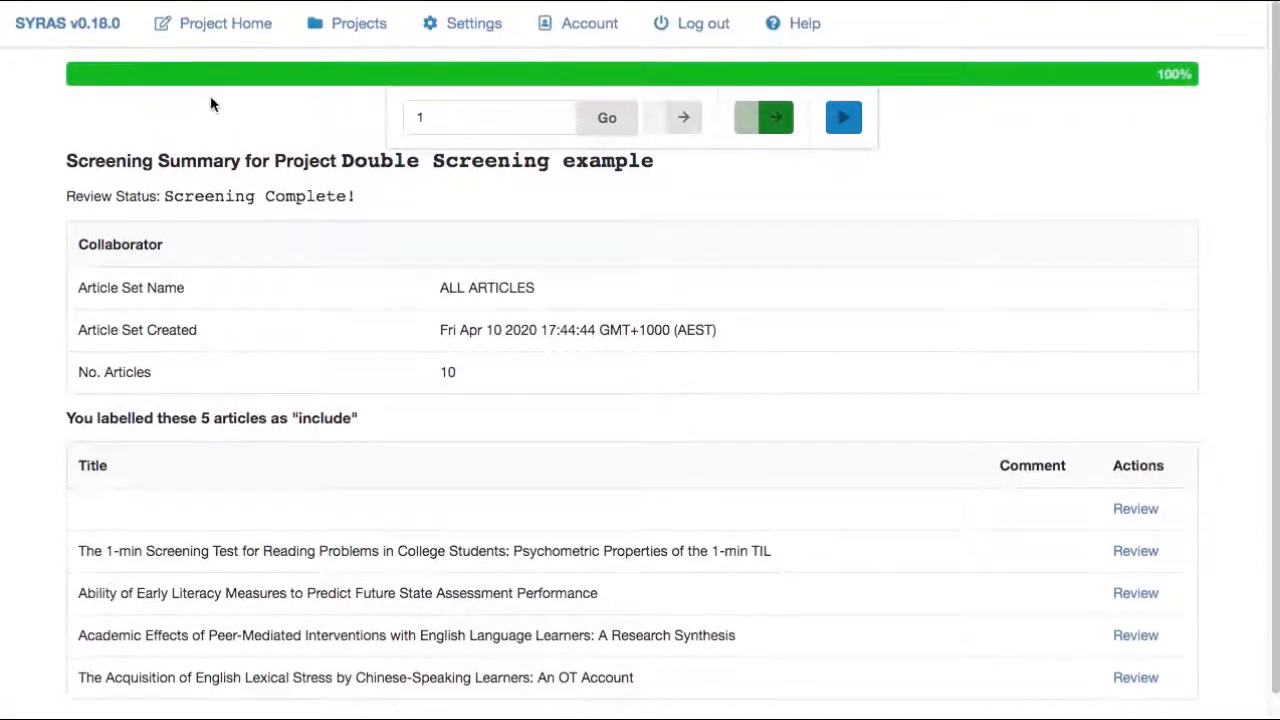
pyautogui.click(214, 31)
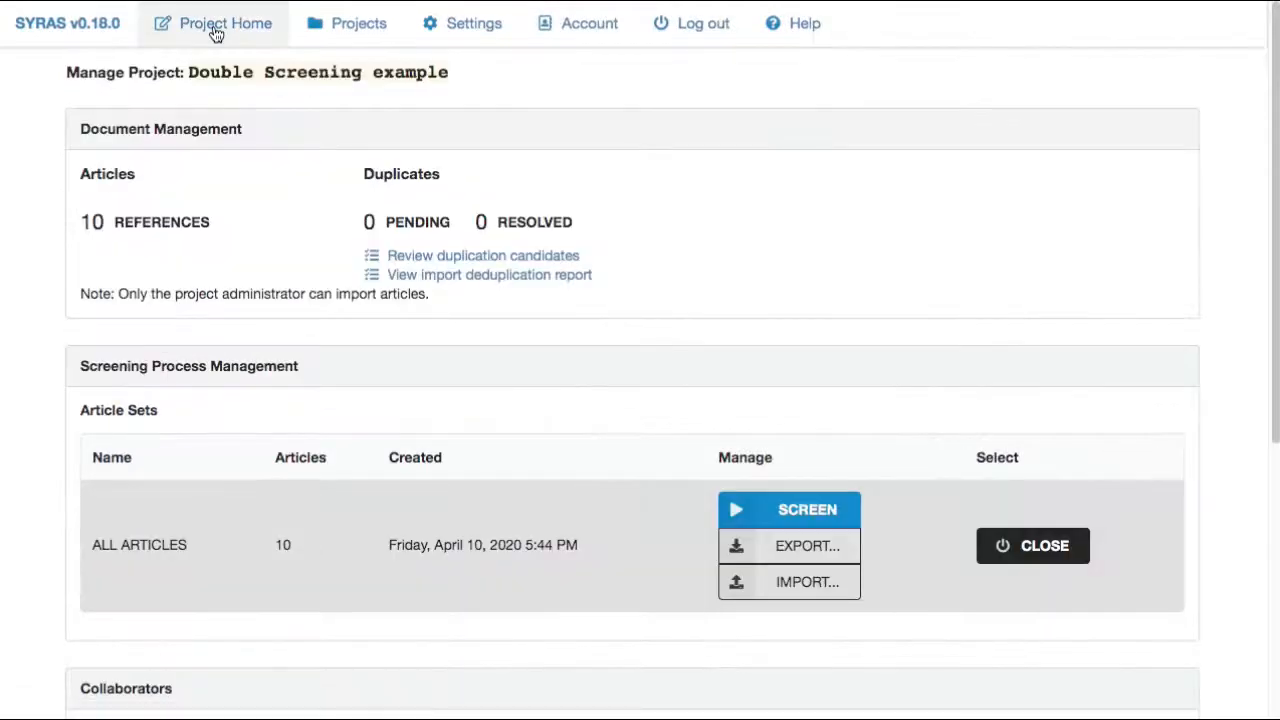
pyautogui.scroll(-3, 785, 393)
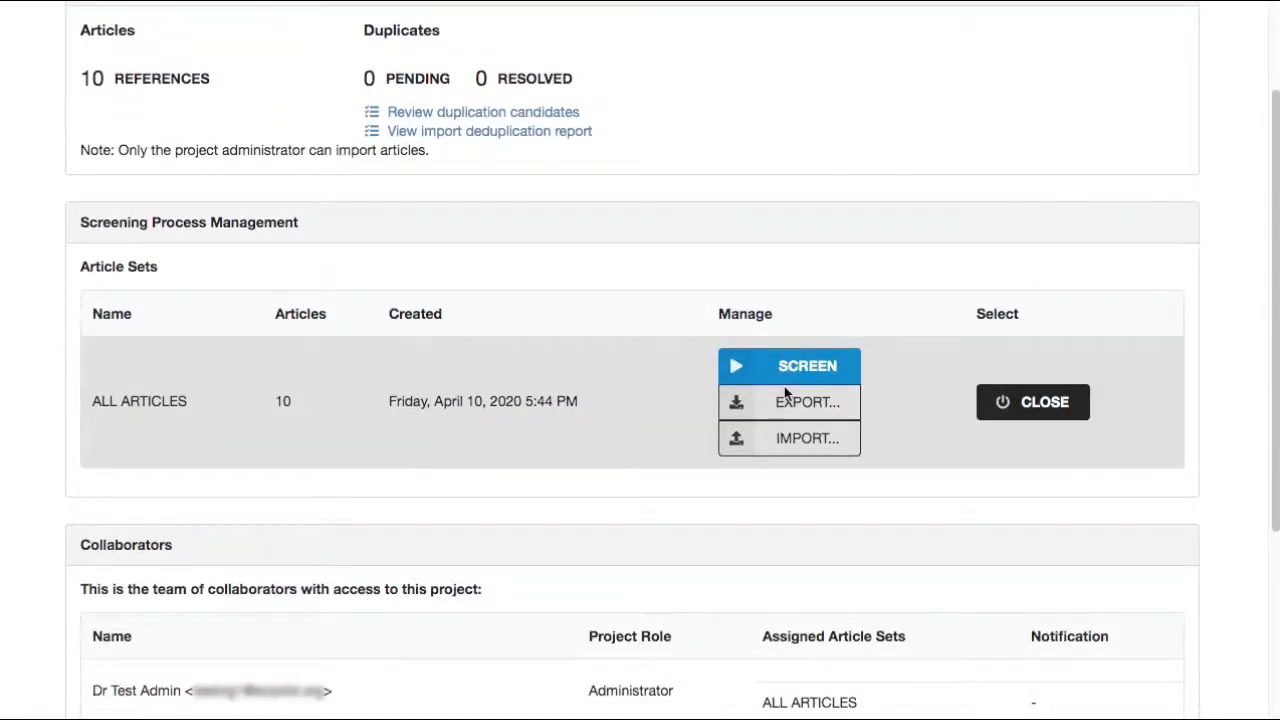
pyautogui.click(1020, 412)
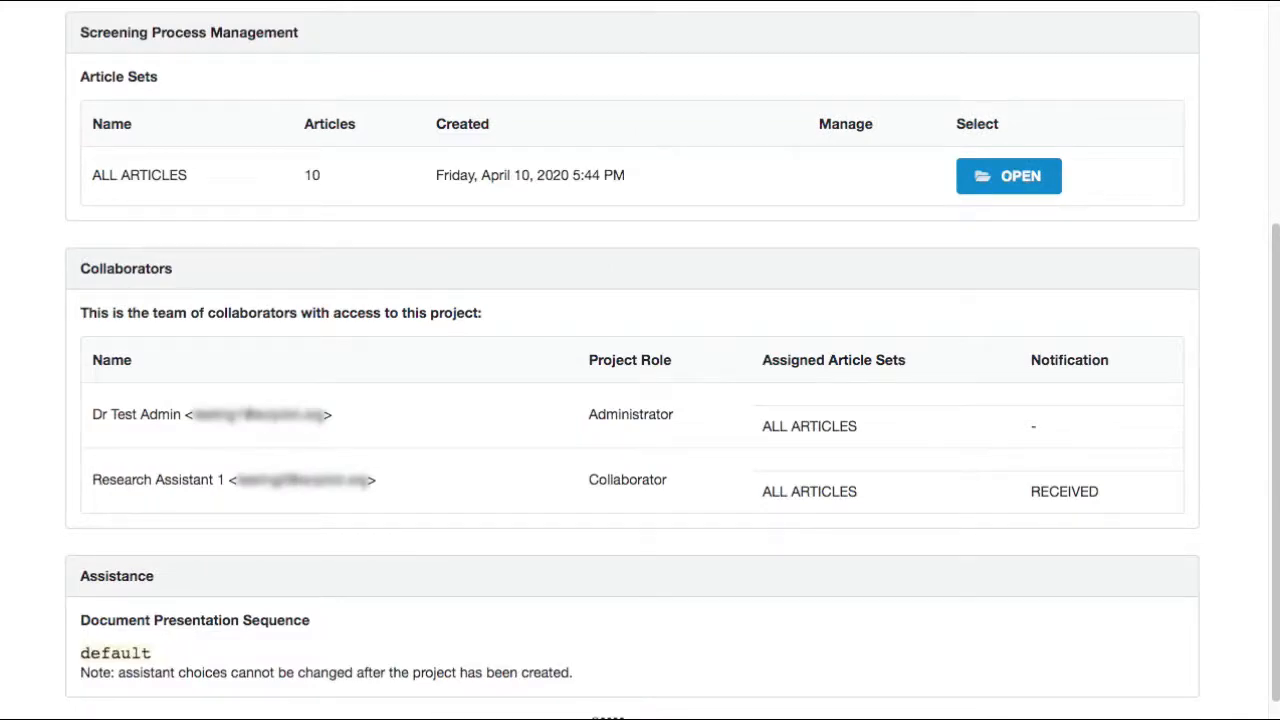
# - Log out of the research assistant account and log in as the administrator with the administrator's e-mail address and account password
pyautogui.scroll(6, 317, 380)
pyautogui.click(698, 26)
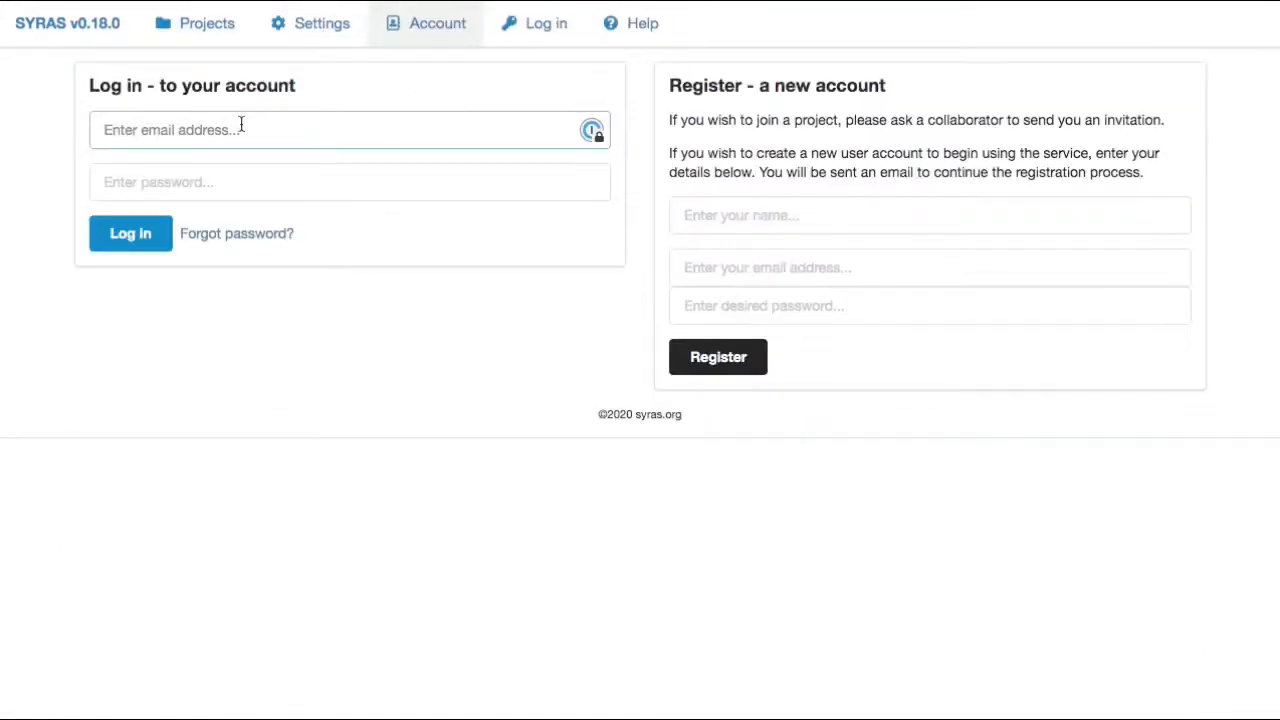
pyautogui.press('super+v')
pyautogui.press('Tab')
pyautogui.write('••••')
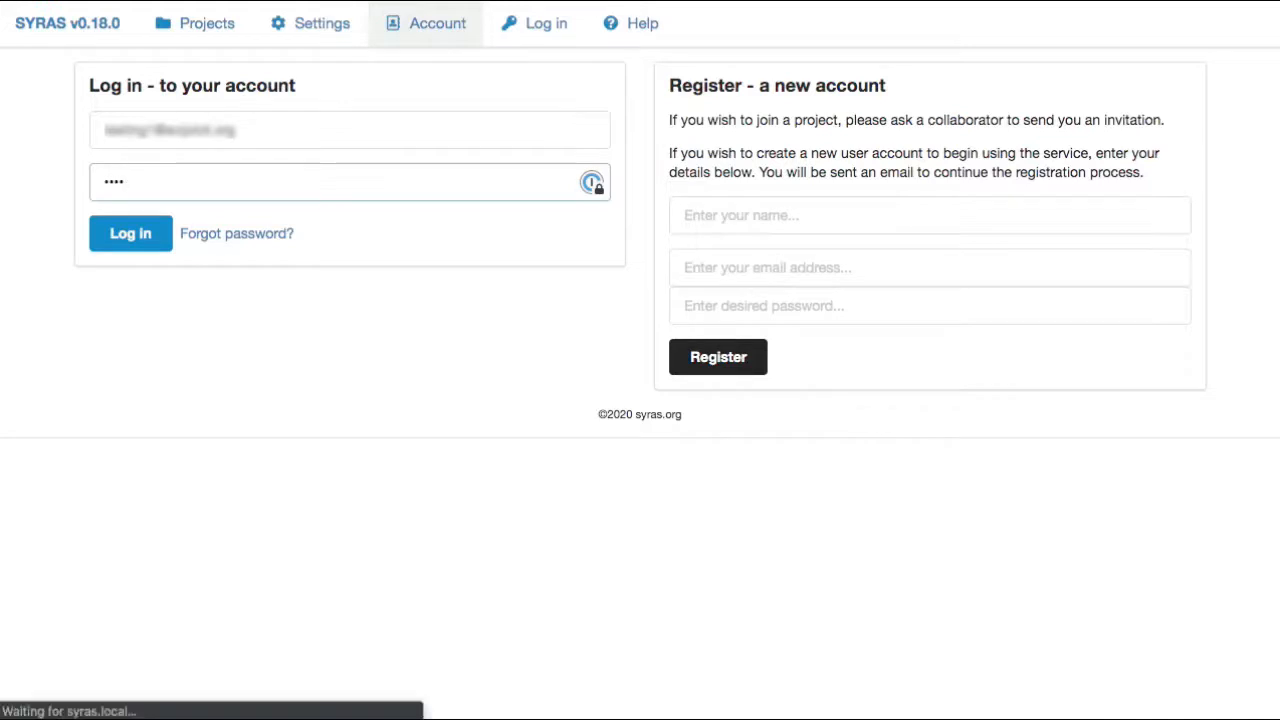
pyautogui.press('Return')
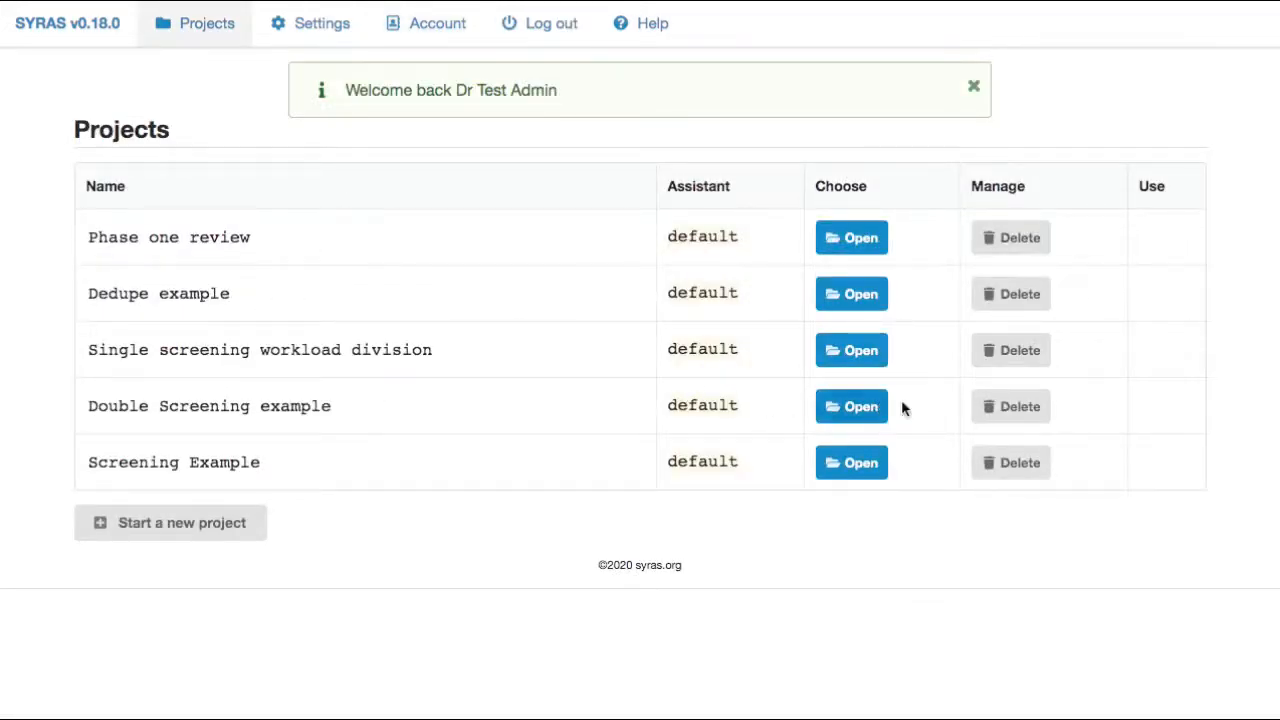
# - Open the Double Screening example project for management and start screening its ALL ARTICLES set
pyautogui.click(866, 407)
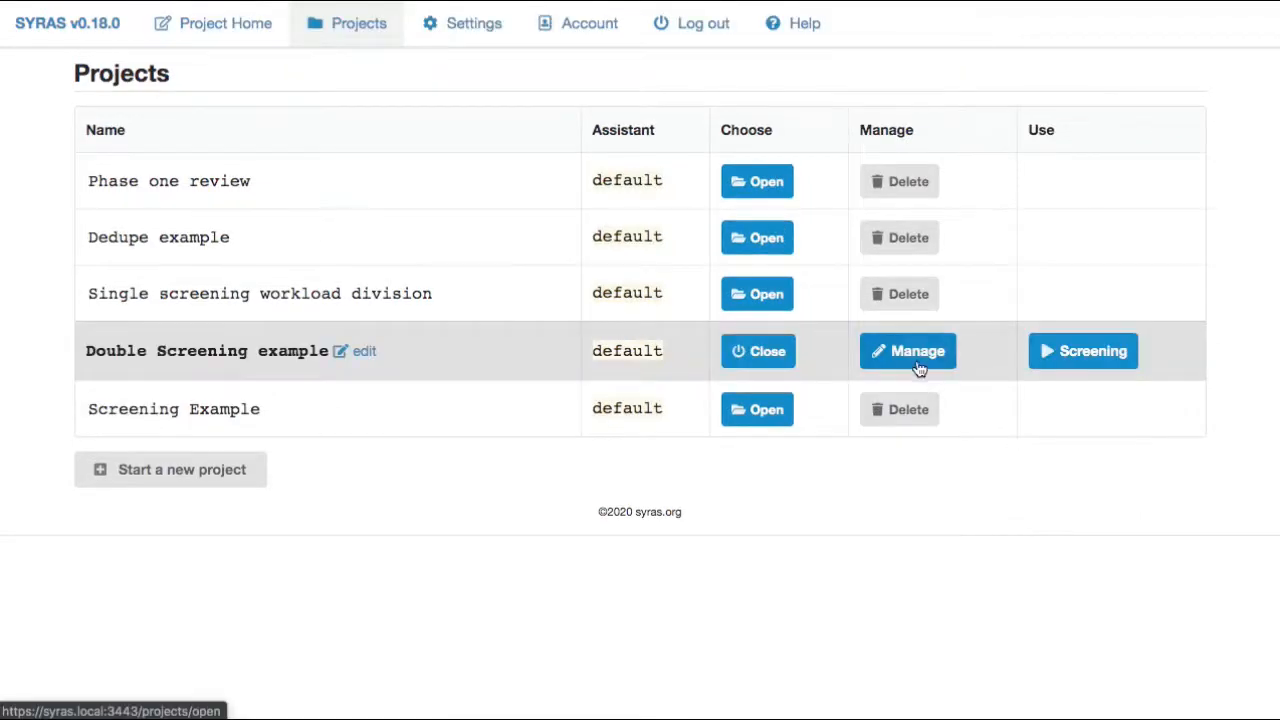
pyautogui.click(918, 361)
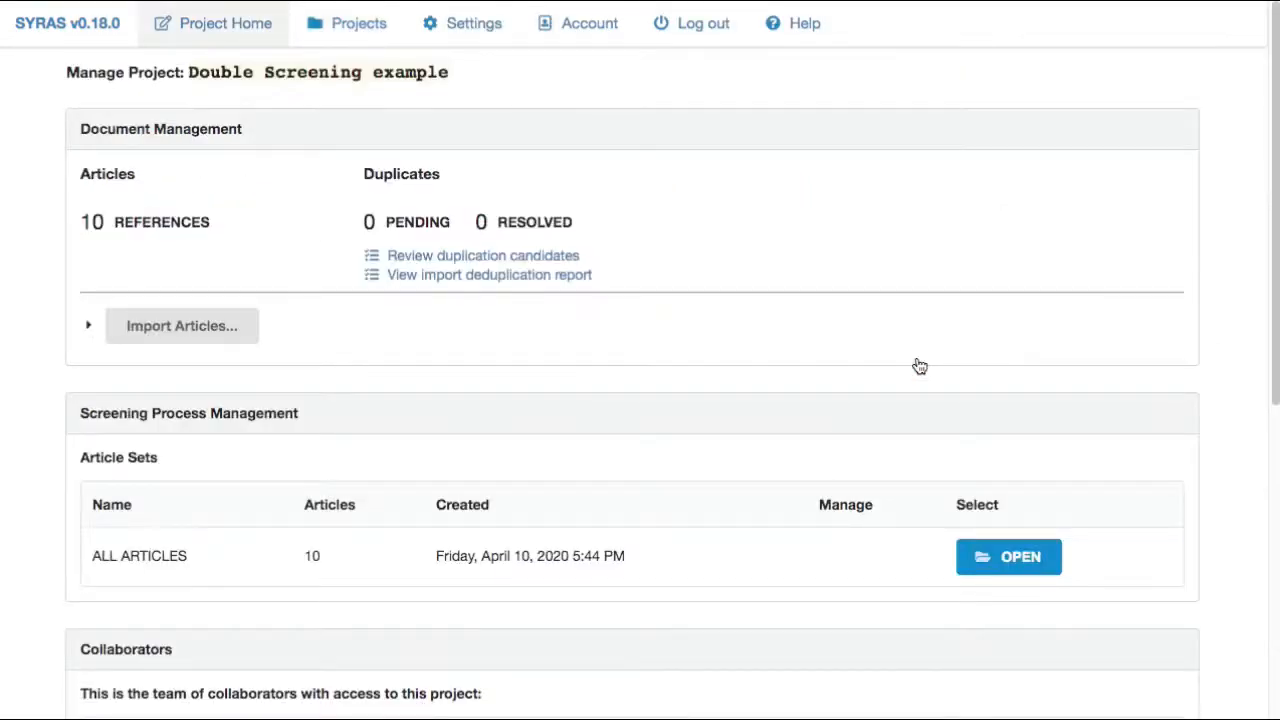
pyautogui.scroll(-2, 920, 366)
pyautogui.scroll(2, 920, 366)
pyautogui.click(988, 555)
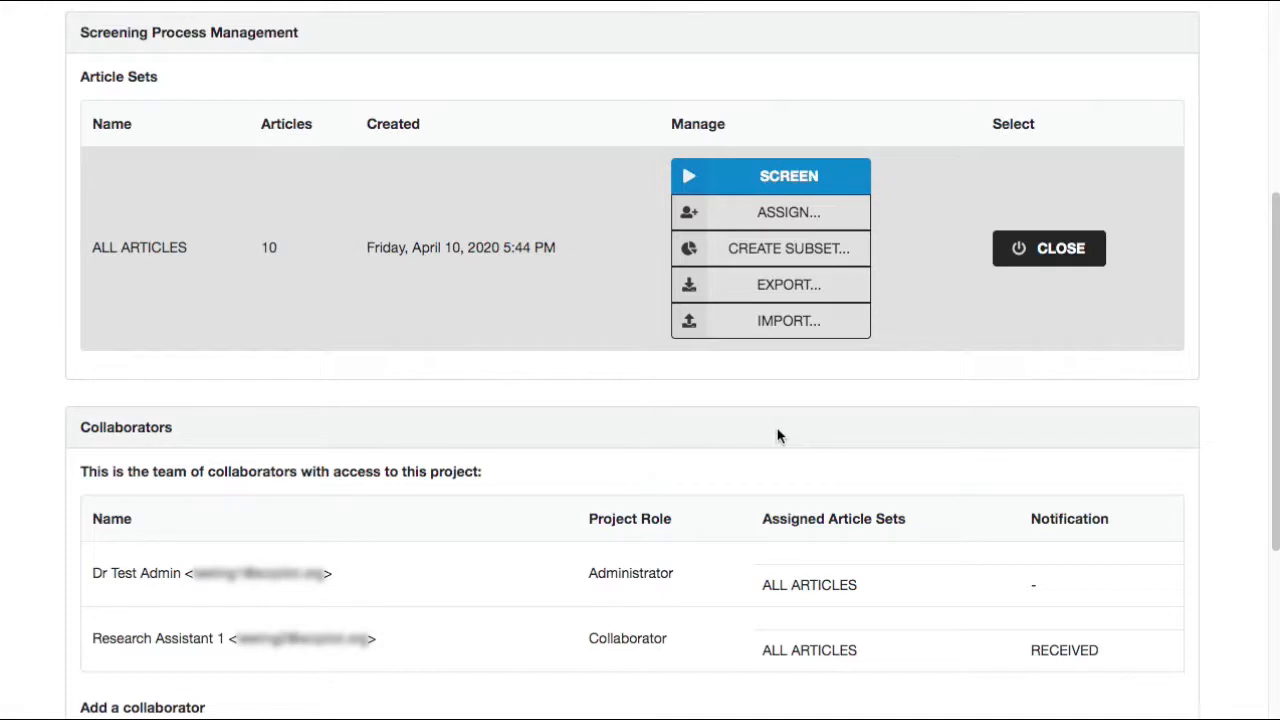
pyautogui.click(784, 182)
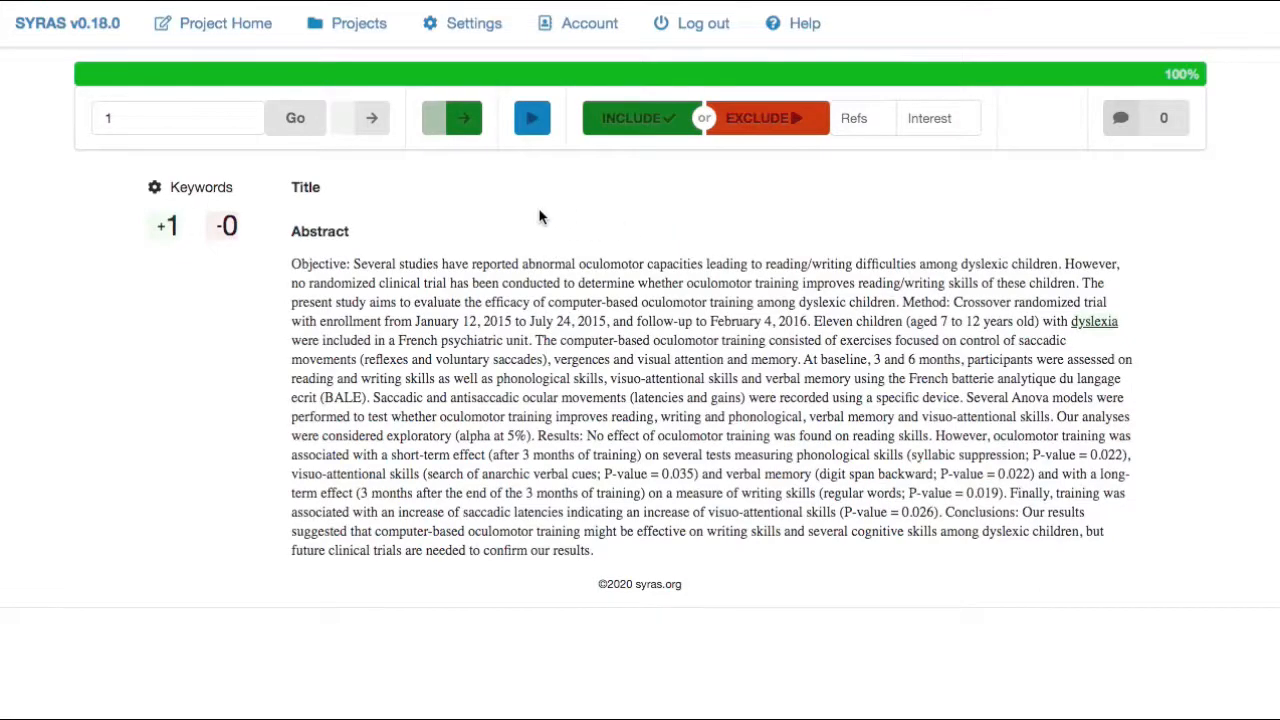
# - Go to the second article and check which comments are shown for it
pyautogui.click(371, 118)
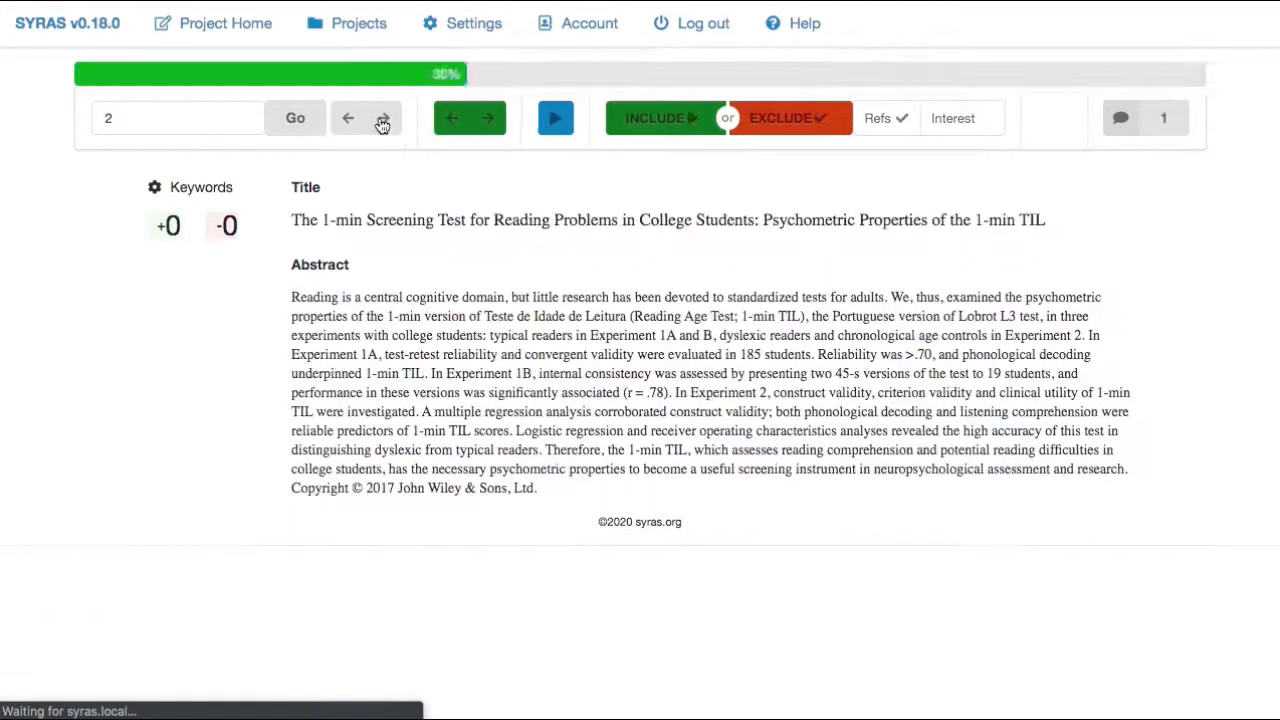
pyautogui.click(1122, 122)
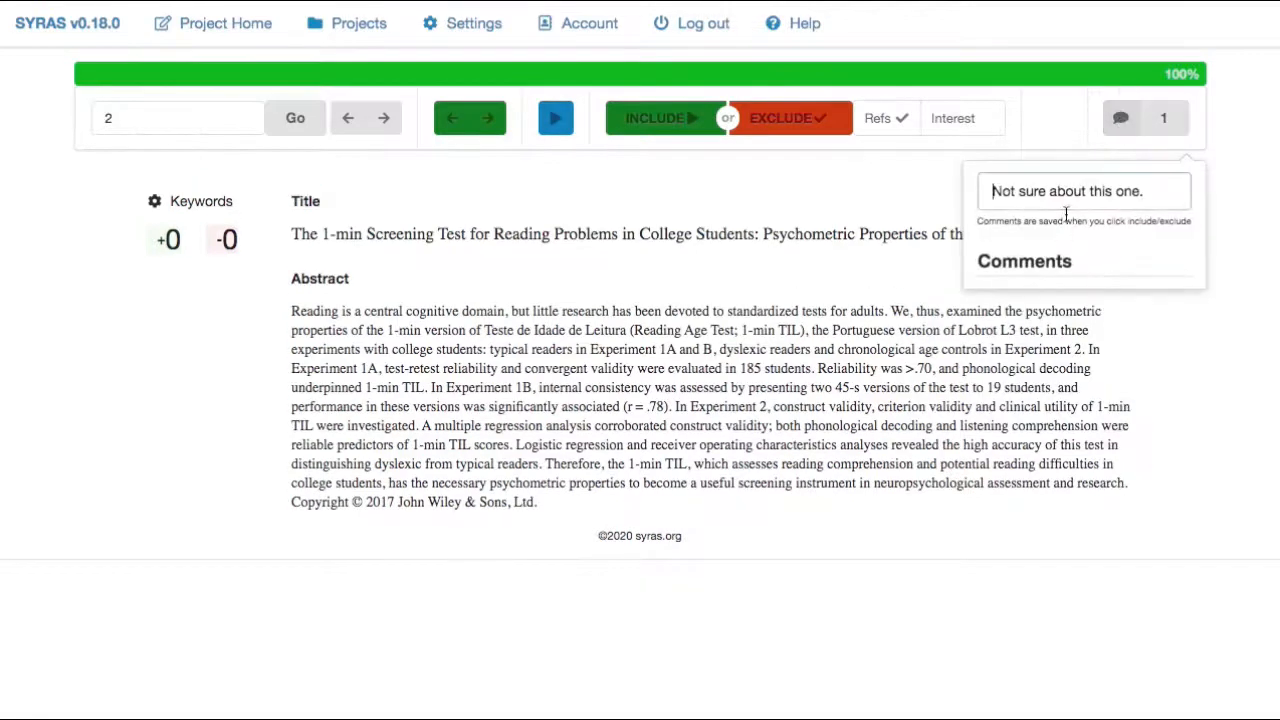
pyautogui.click(884, 256)
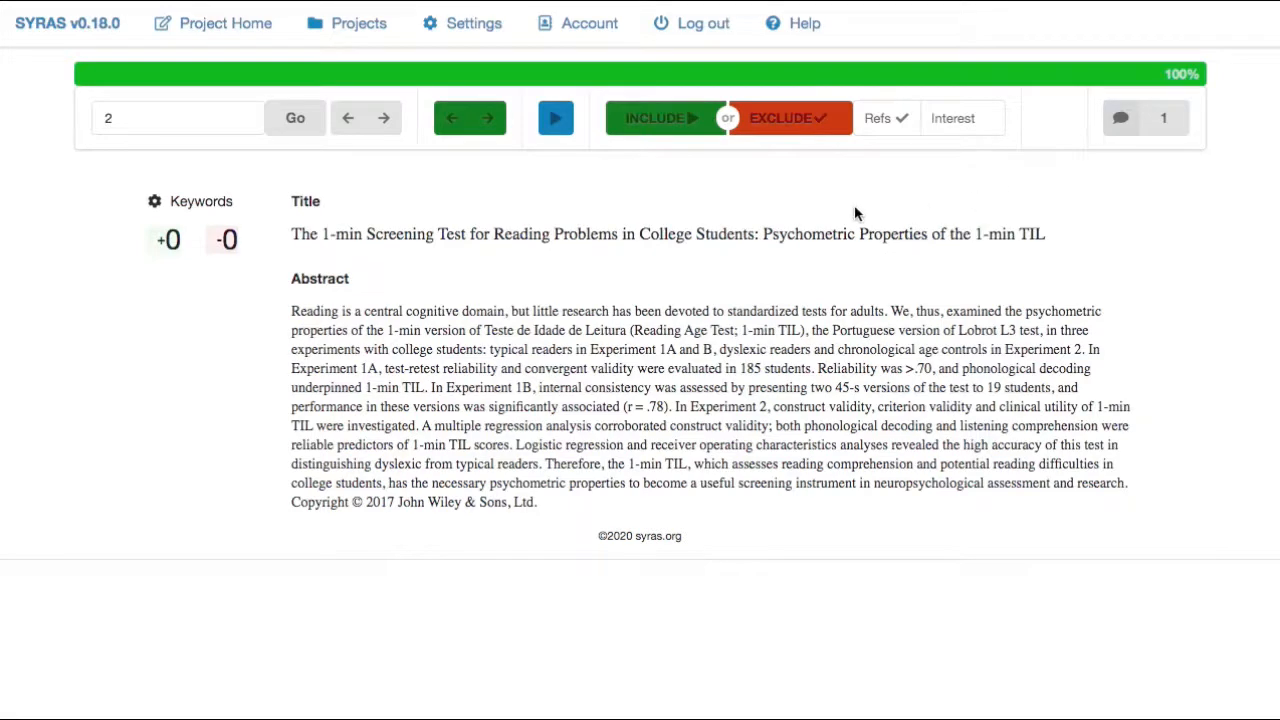
# - Return to the project home page and create a Disagreements subset from ALL ARTICLES, leaving the set name blank
pyautogui.click(218, 28)
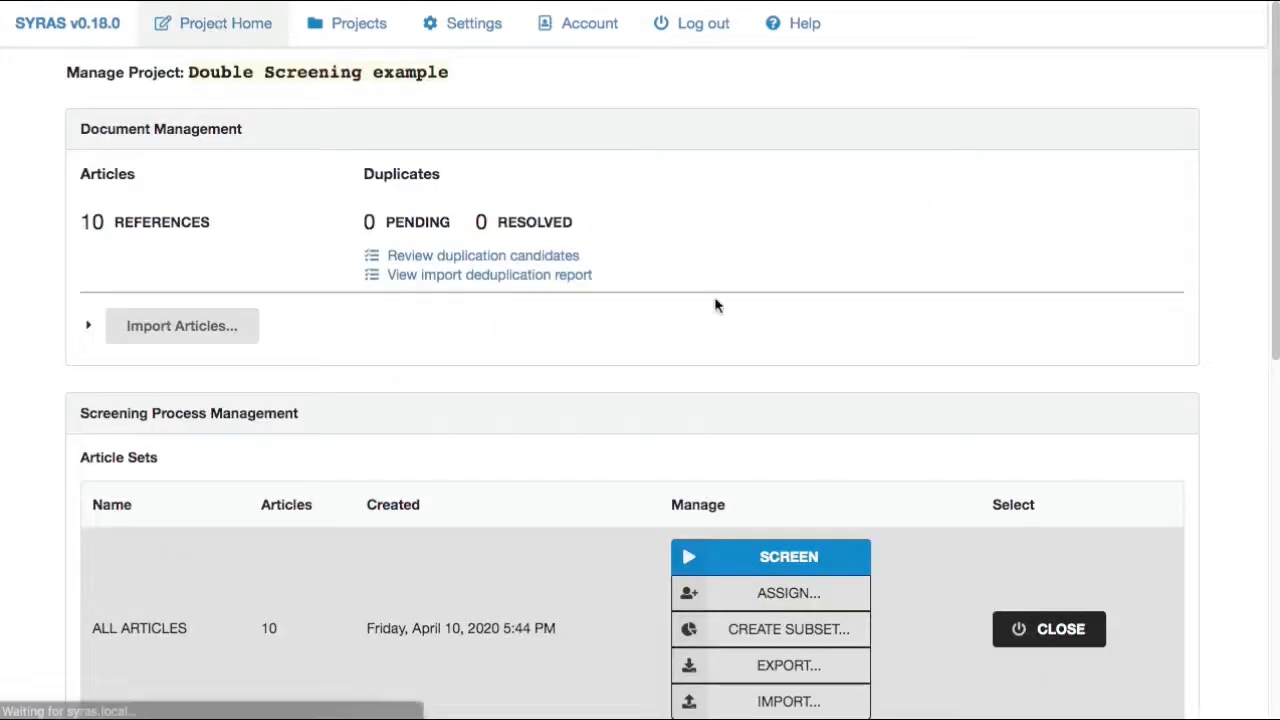
pyautogui.scroll(-3, 850, 370)
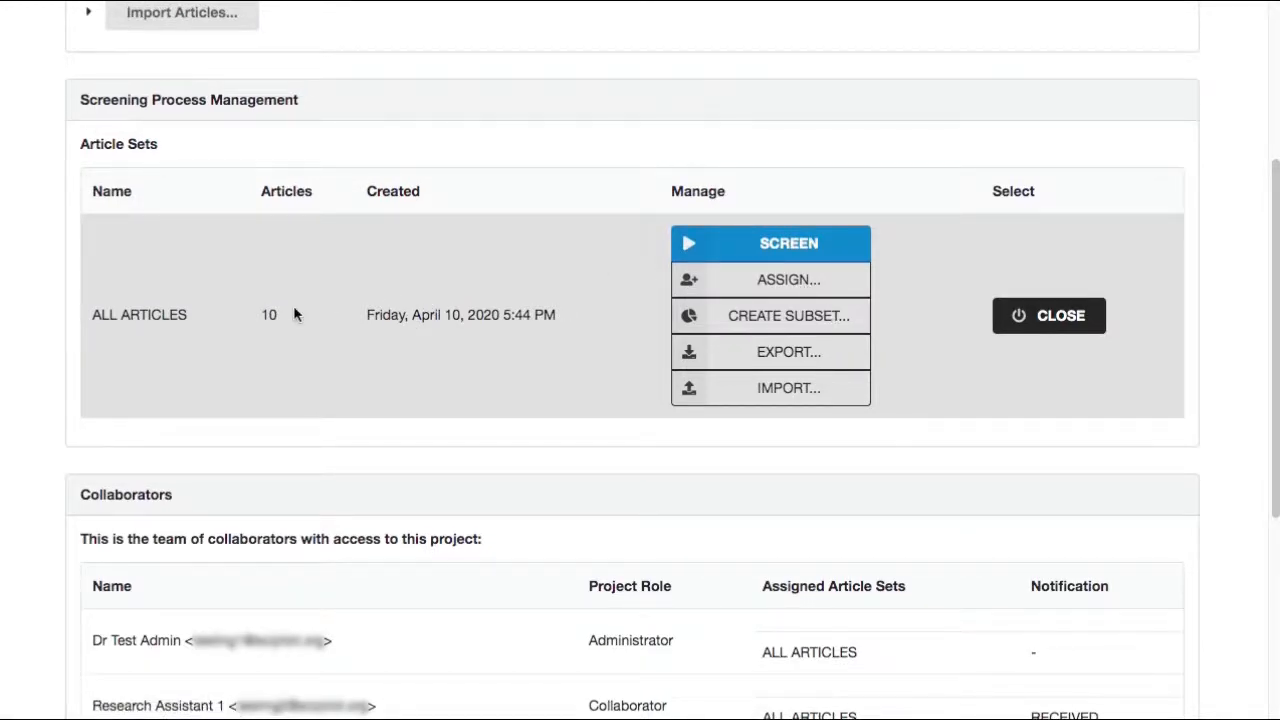
pyautogui.click(744, 318)
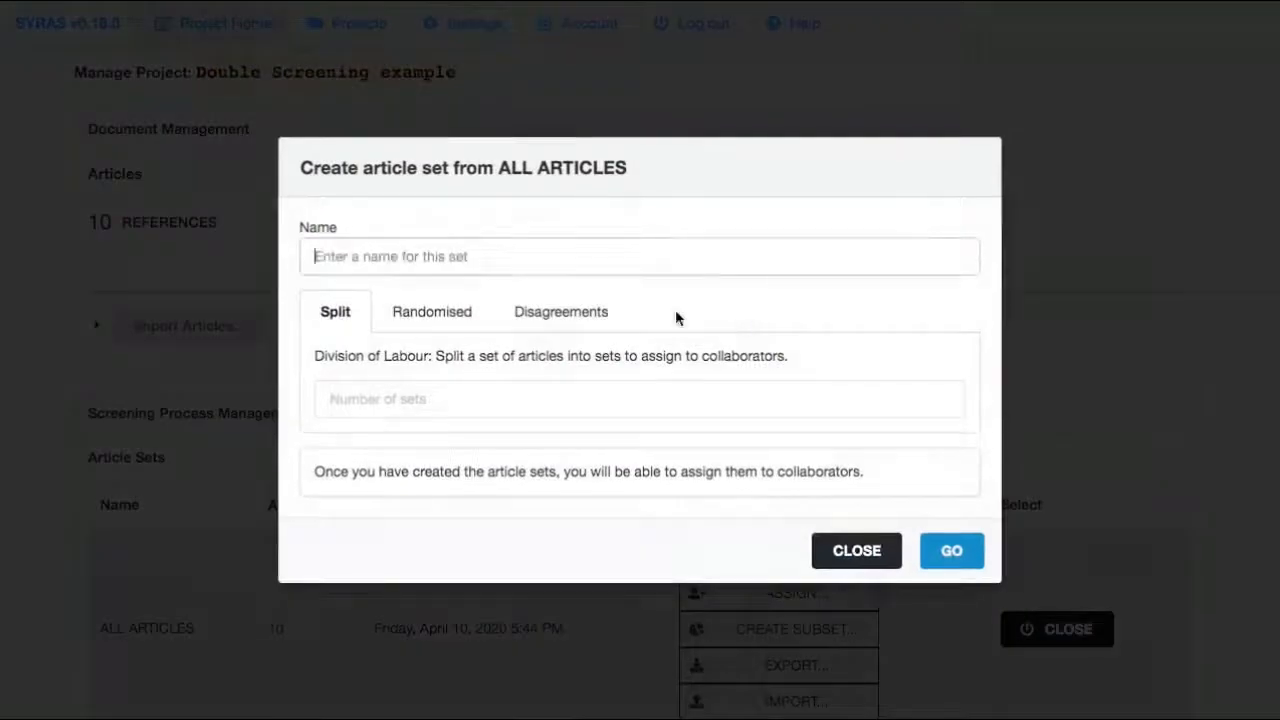
pyautogui.click(559, 318)
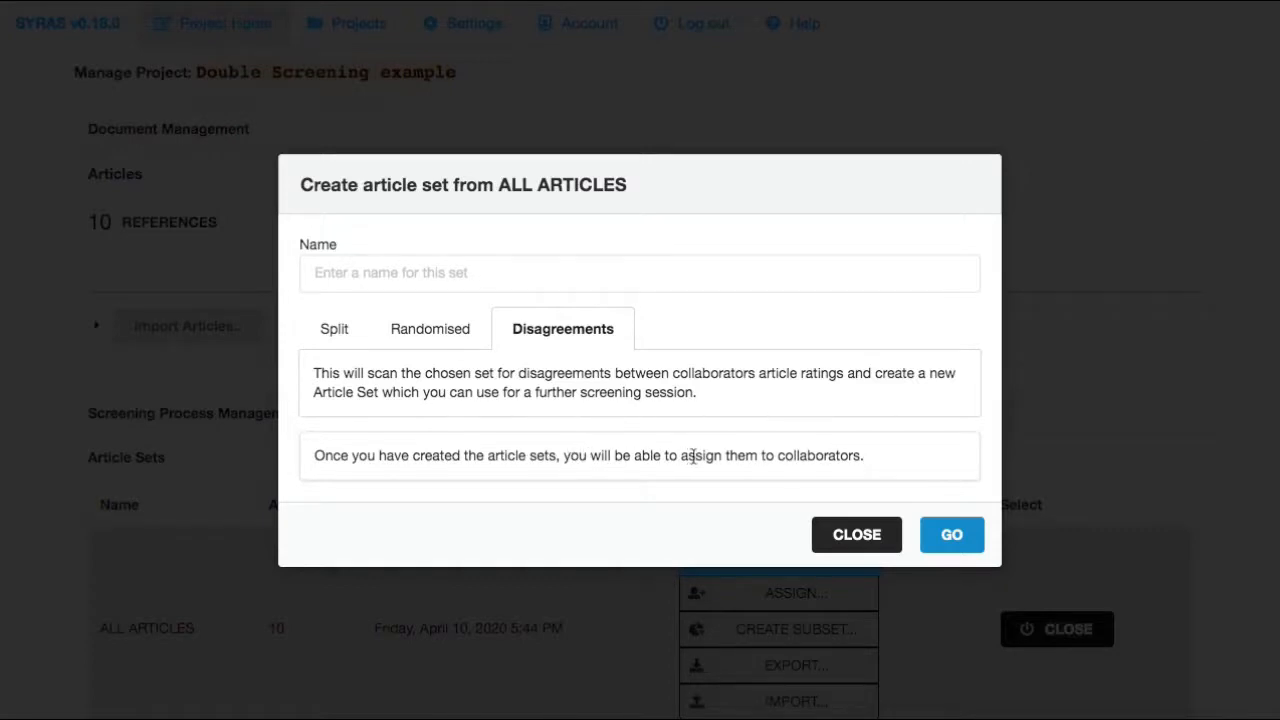
pyautogui.click(950, 537)
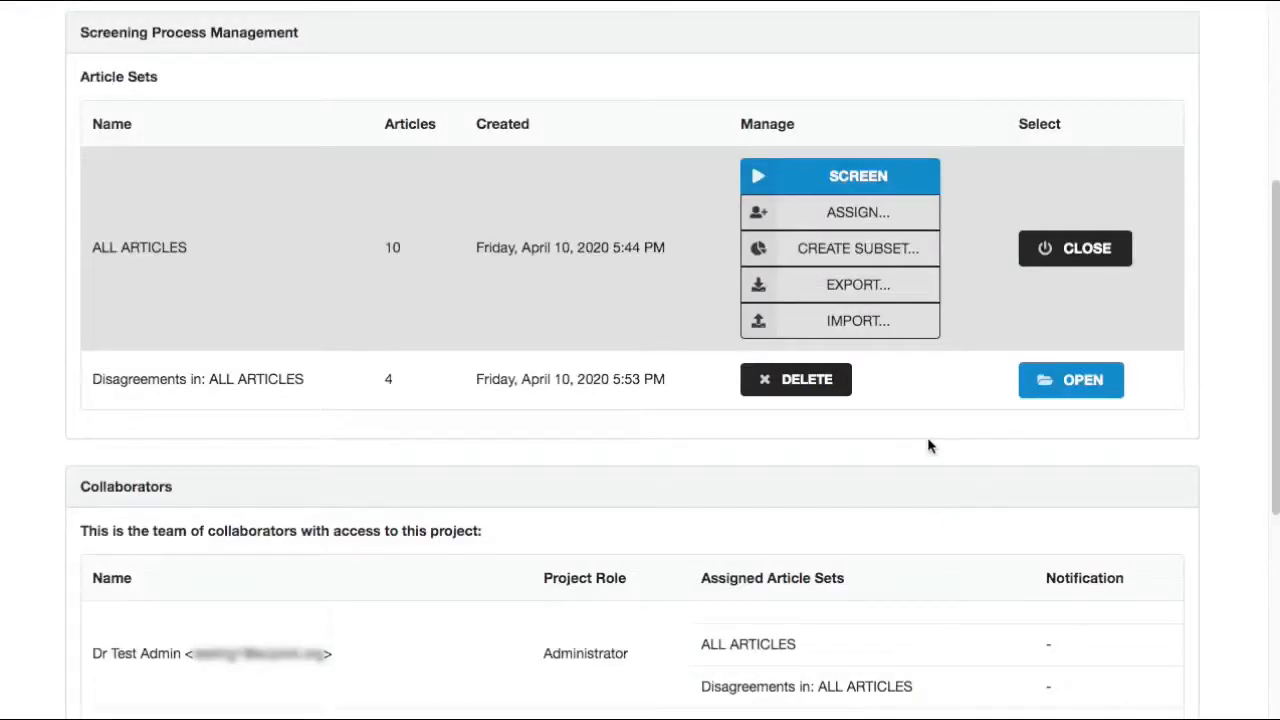
# - Open the "Disagreements in: ALL ARTICLES" set and start screening it
pyautogui.click(1075, 382)
pyautogui.moveTo(88, 304); pyautogui.dragTo(275, 313)
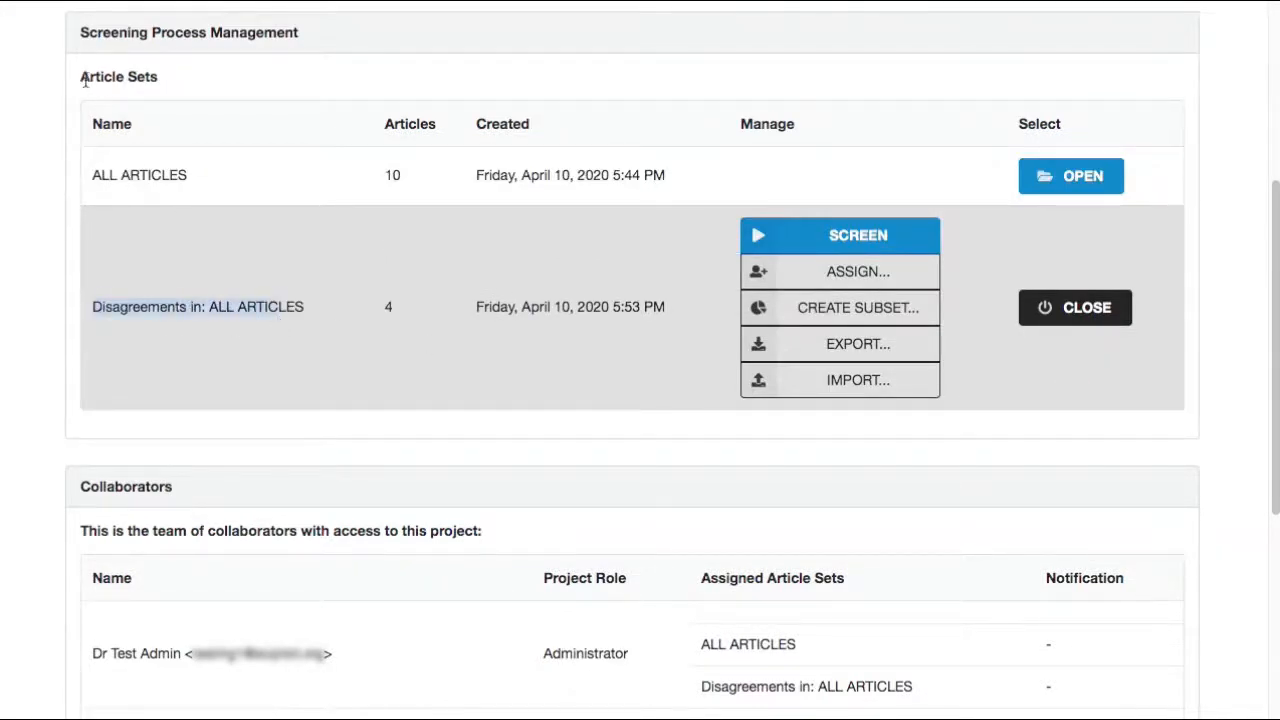
pyautogui.click(217, 310)
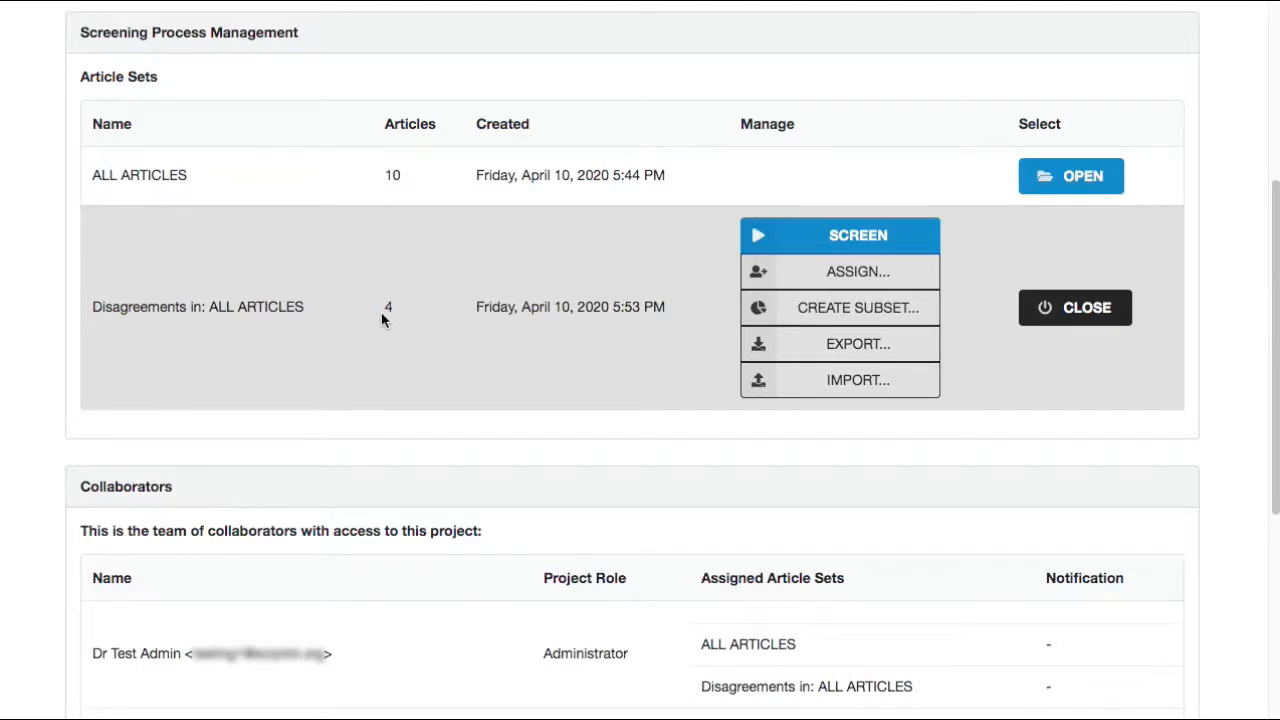
pyautogui.click(845, 253)
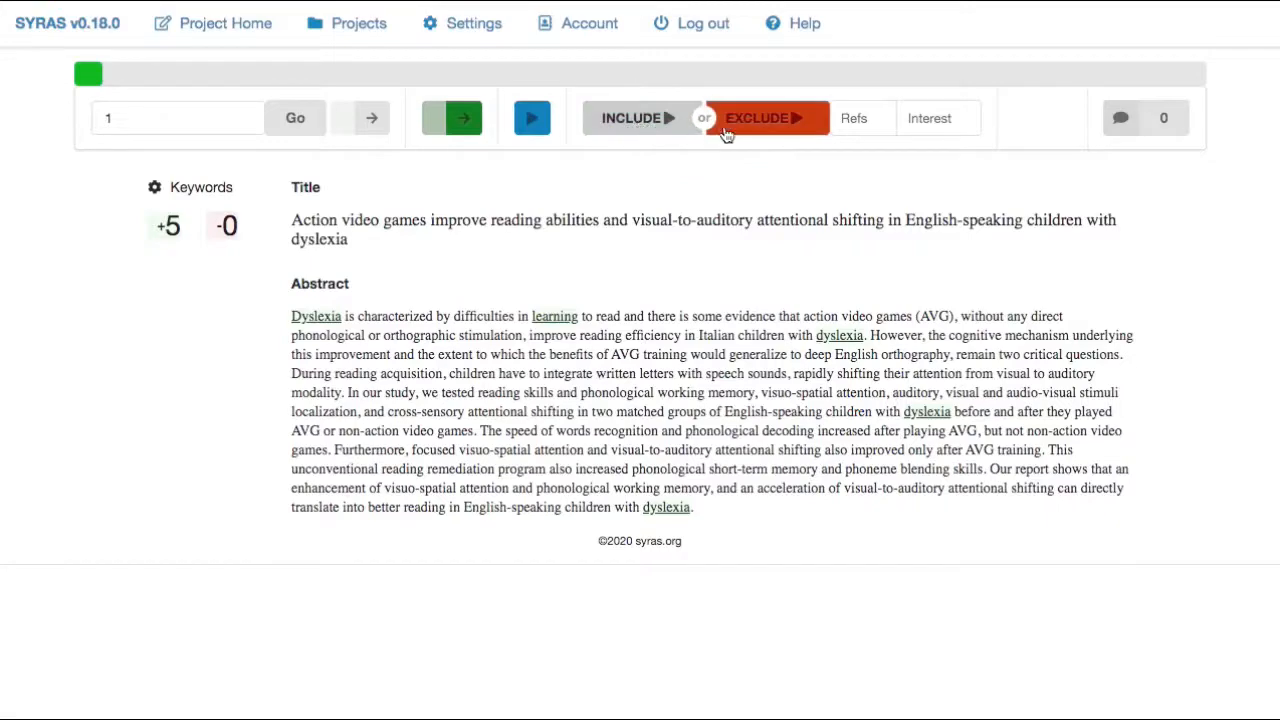
# - Include the first three articles of the disagreements set
pyautogui.click(641, 122)
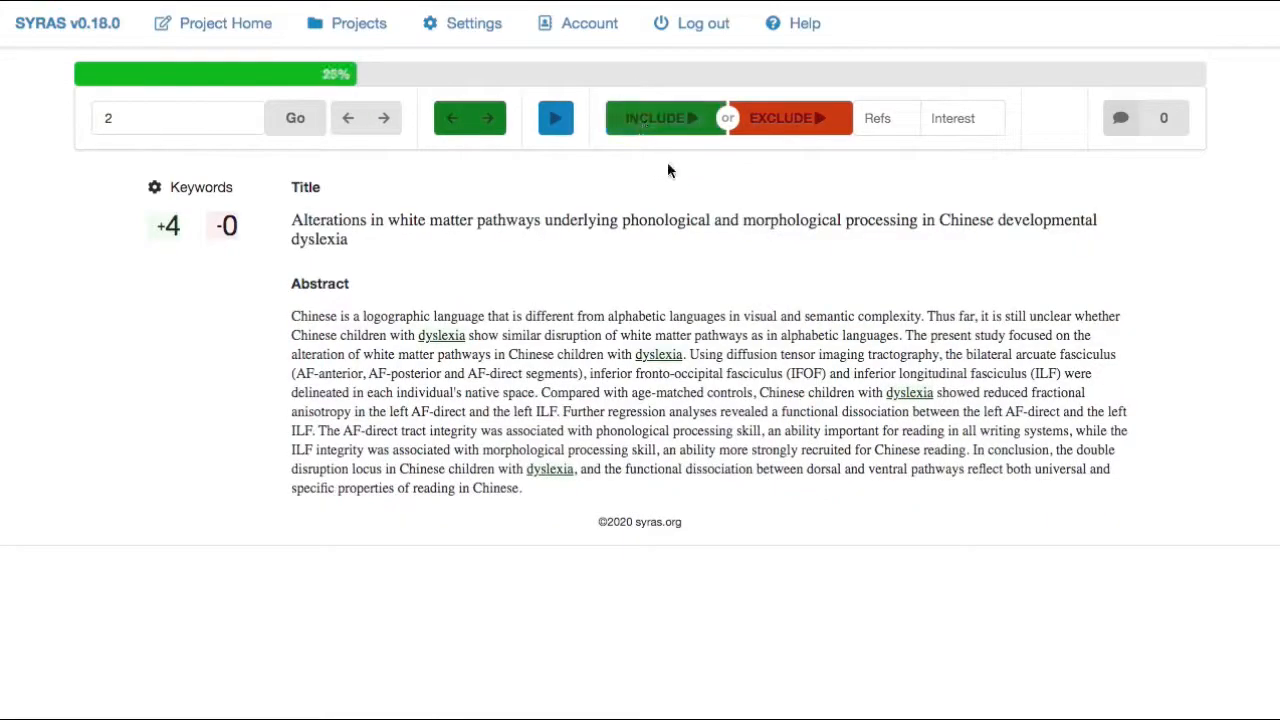
pyautogui.click(674, 120)
pyautogui.click(674, 120)
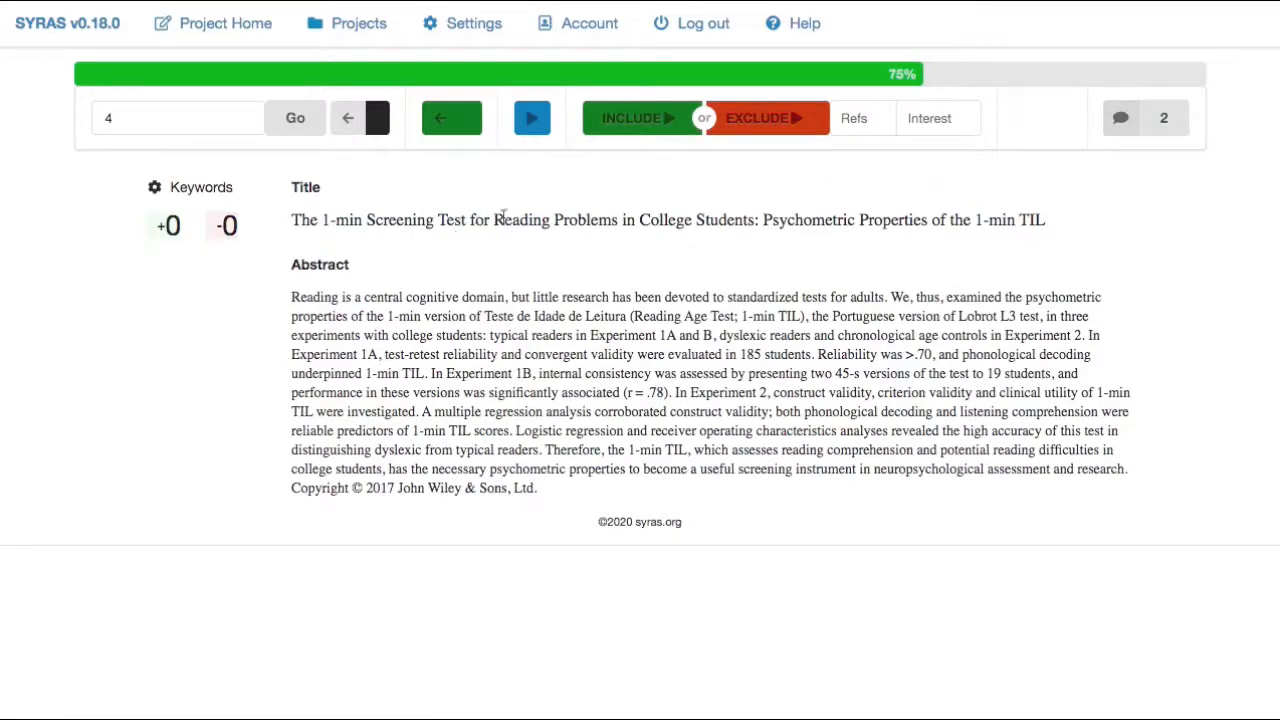
# - Review both screeners' comments on the fourth article, add the comment "include" and label the article as included
pyautogui.click(1121, 120)
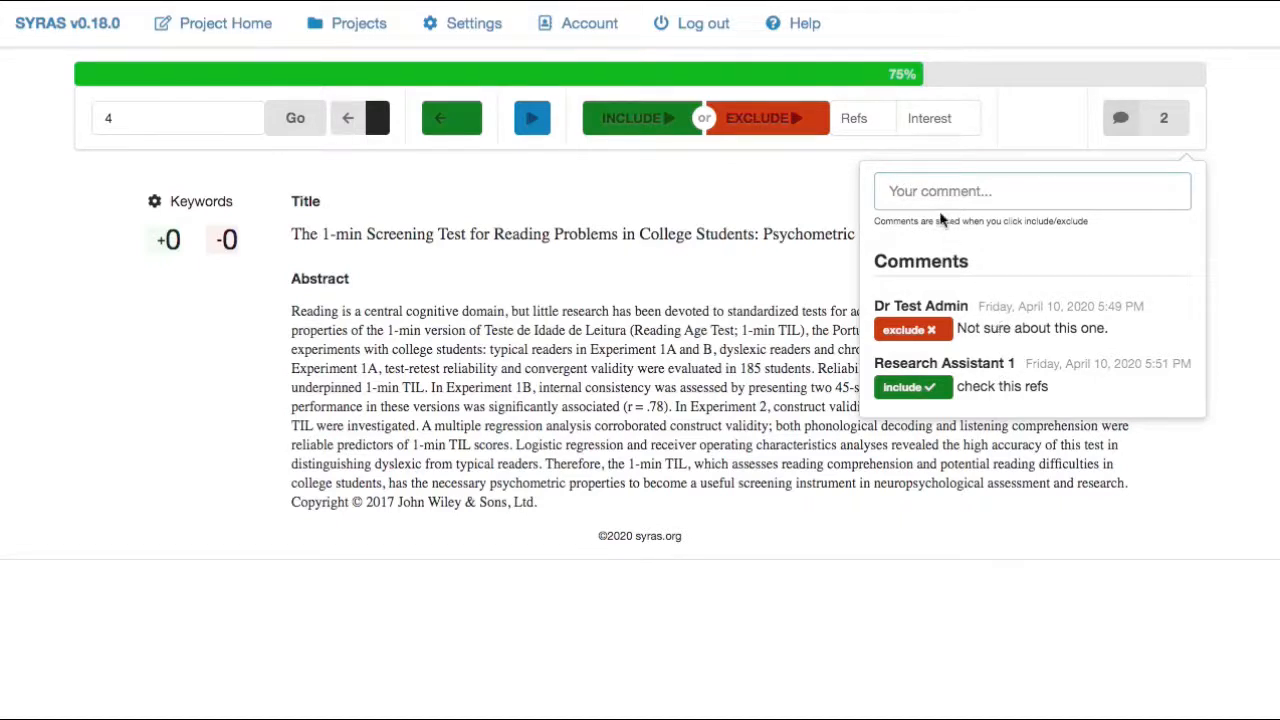
pyautogui.click(908, 197)
pyautogui.write('include')
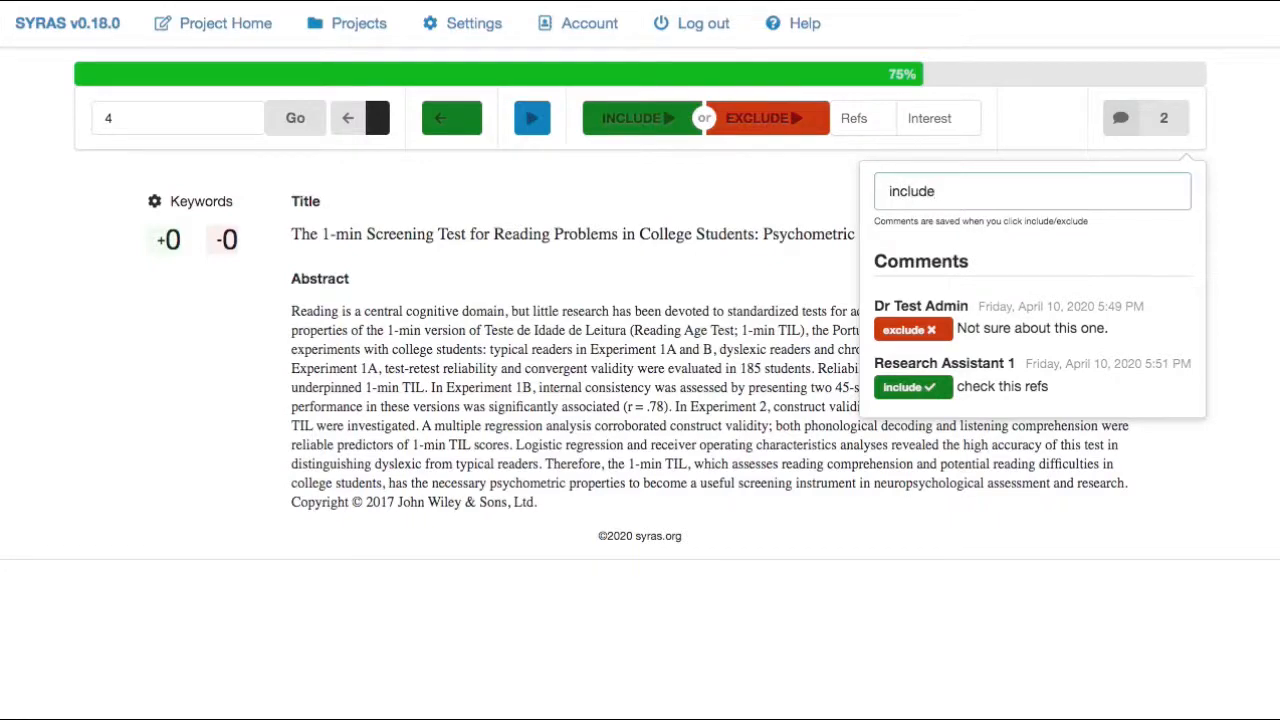
pyautogui.click(630, 118)
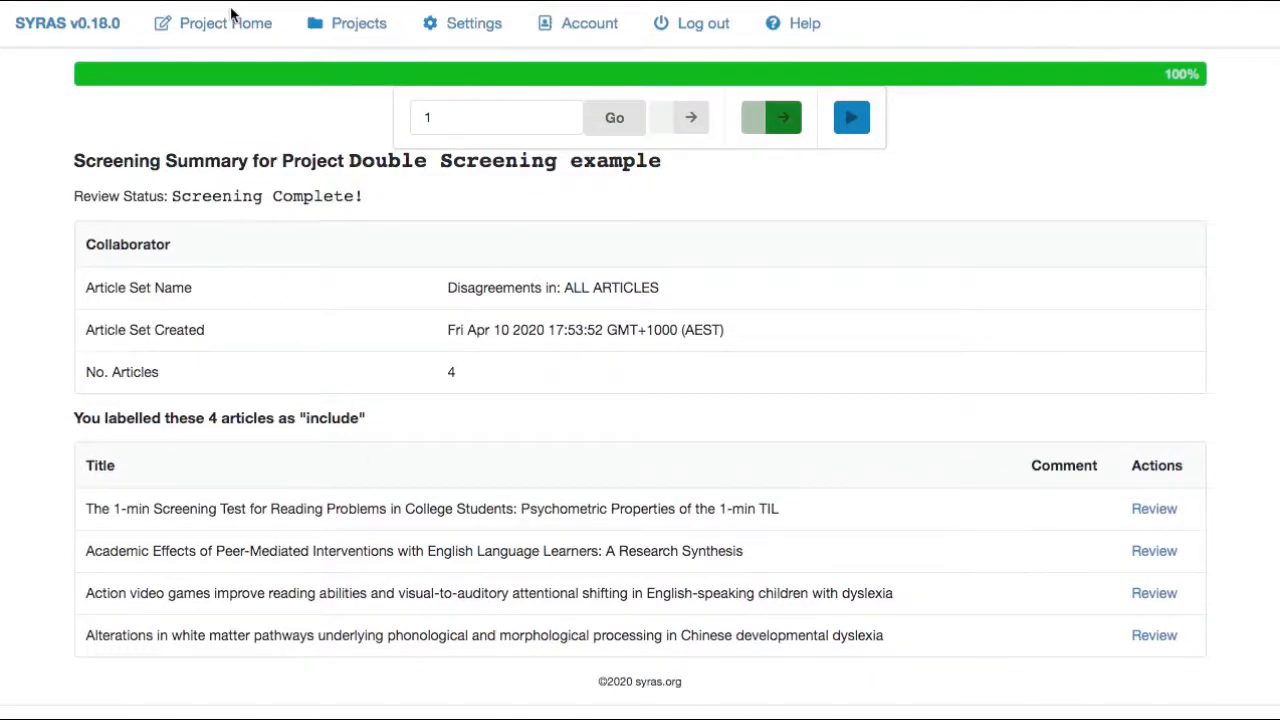
# - Return to the project home page and export your own included articles from the "Disagreements in: ALL ARTICLES" set in RIS format
pyautogui.click(228, 22)
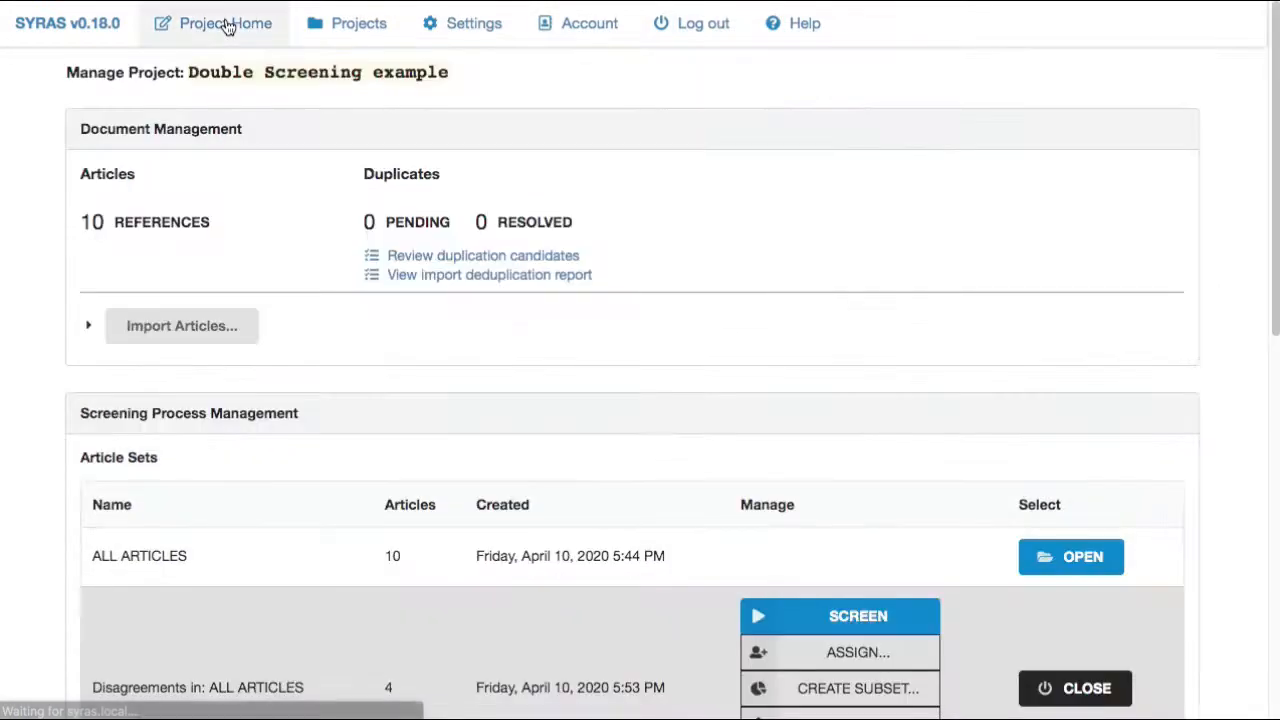
pyautogui.scroll(-5, 661, 434)
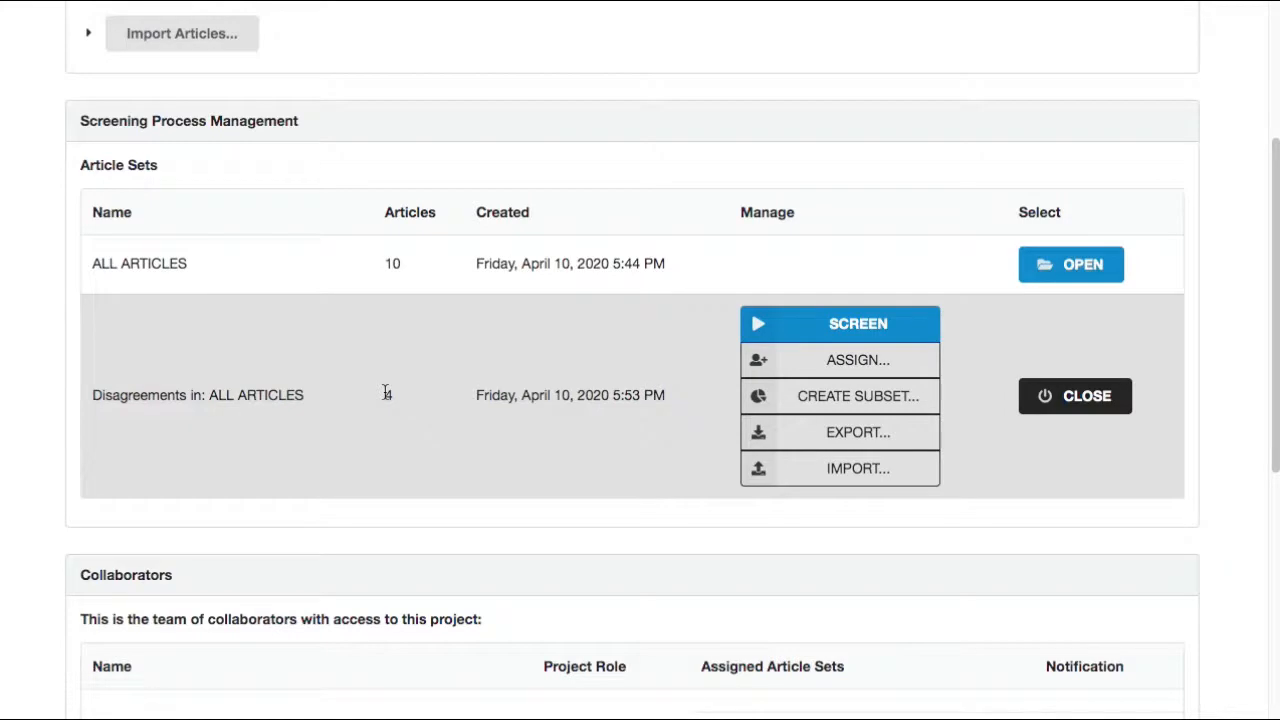
pyautogui.click(844, 433)
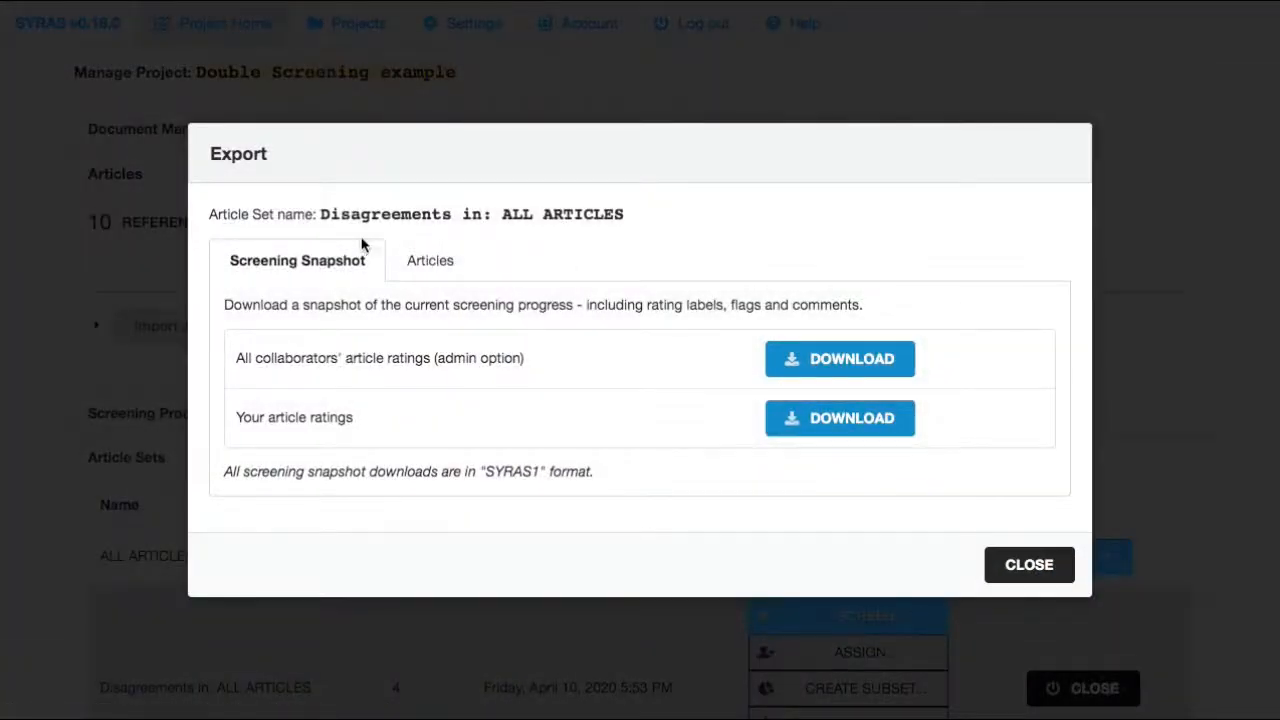
pyautogui.click(436, 262)
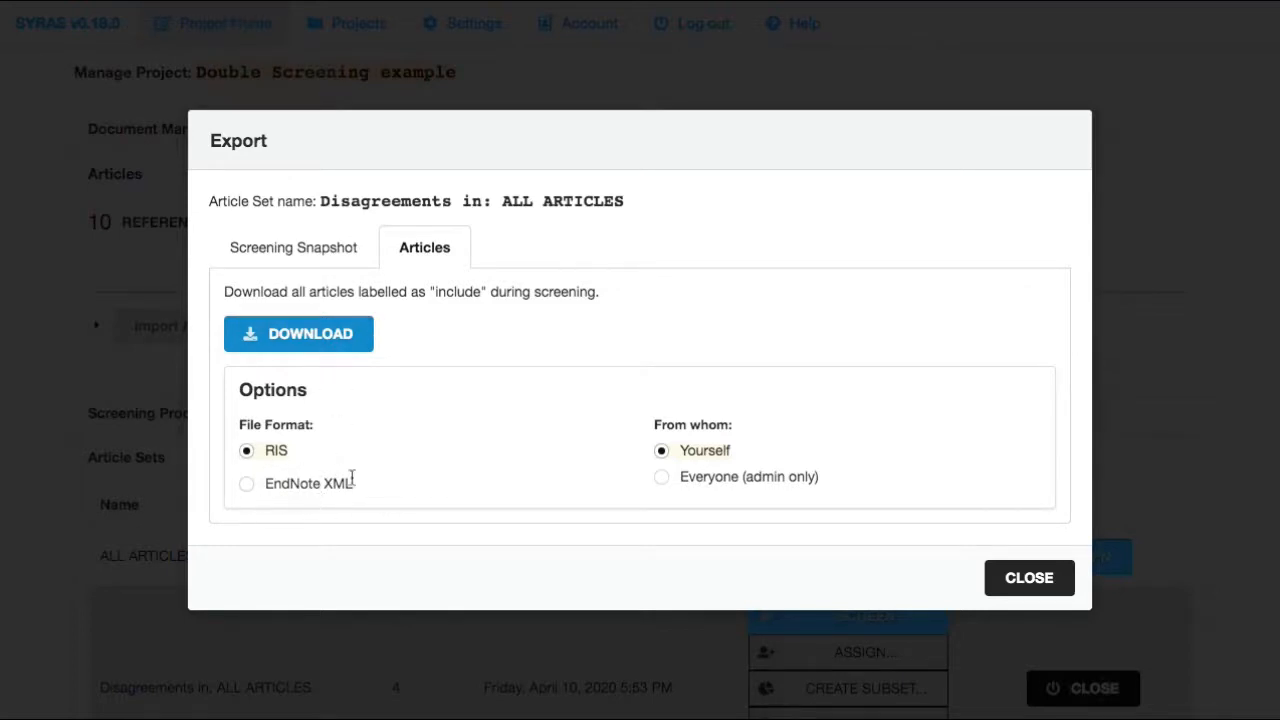
pyautogui.click(300, 335)
# - Open the downloaded RIS text file, look through its exported references, and close both the file and the export dialog
pyautogui.click(125, 695)
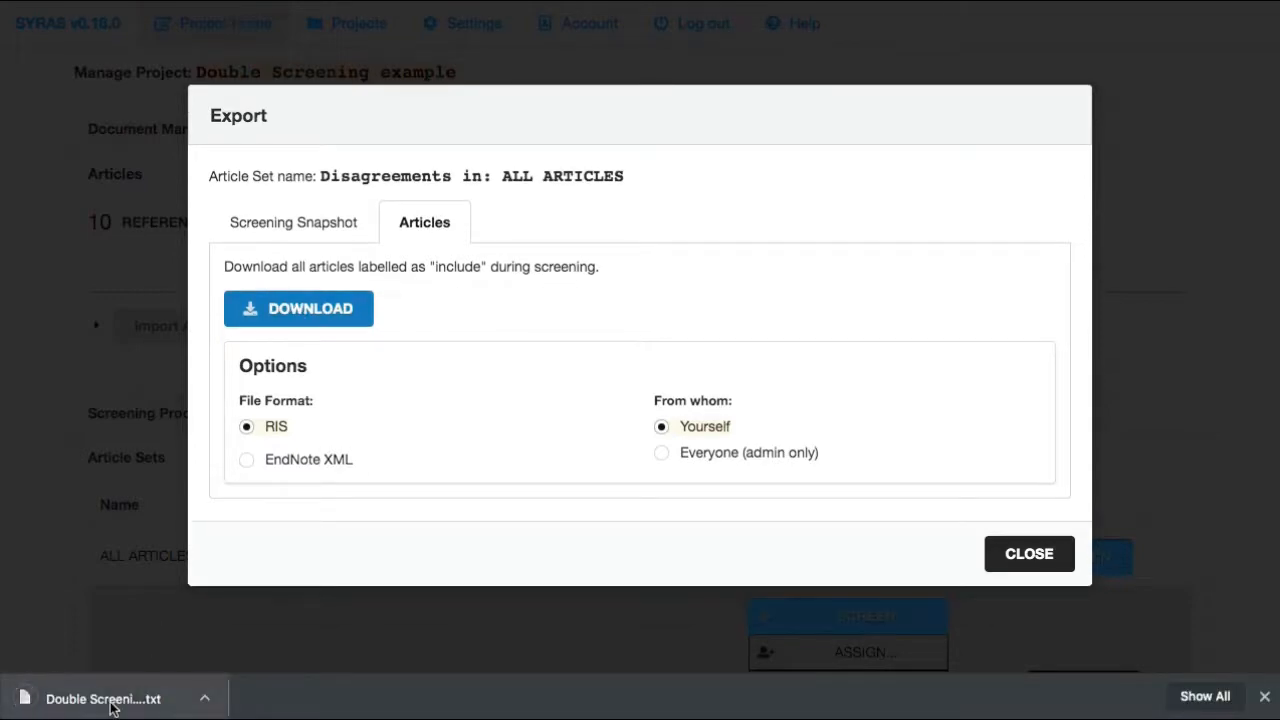
pyautogui.moveTo(410, 0); pyautogui.dragTo(509, 24)
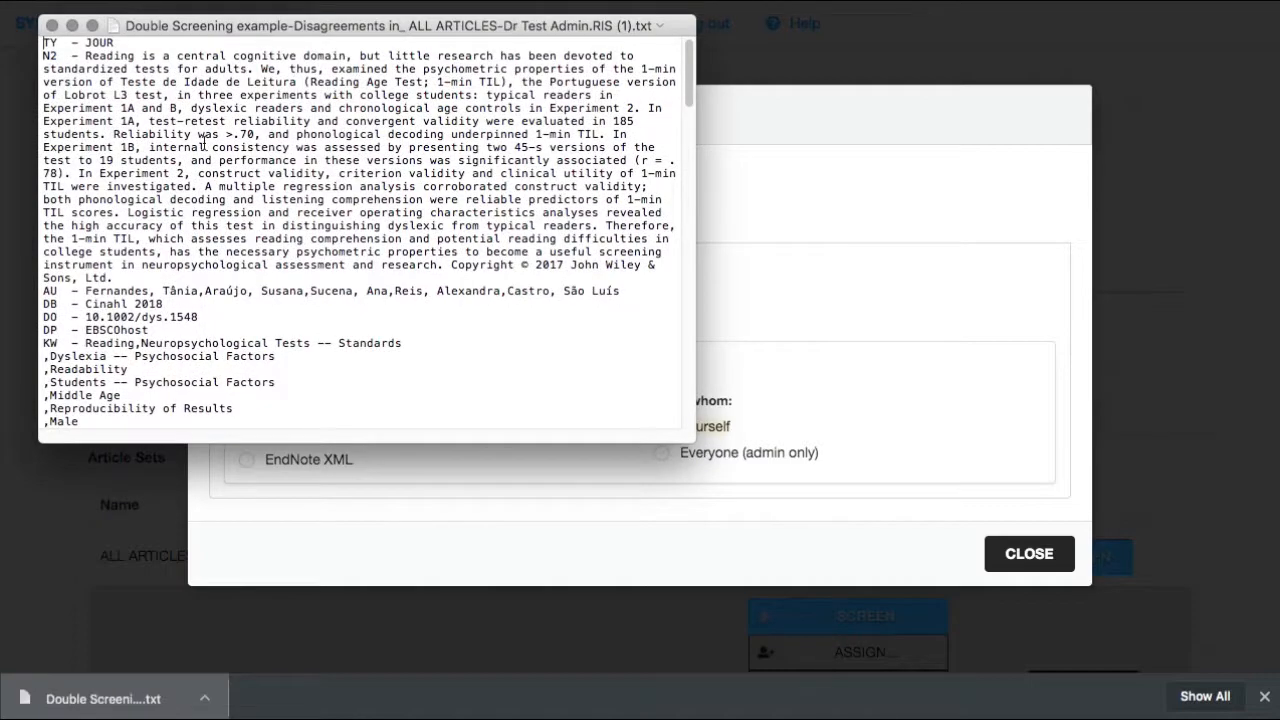
pyautogui.scroll(-15, 203, 140)
pyautogui.scroll(-10, 203, 140)
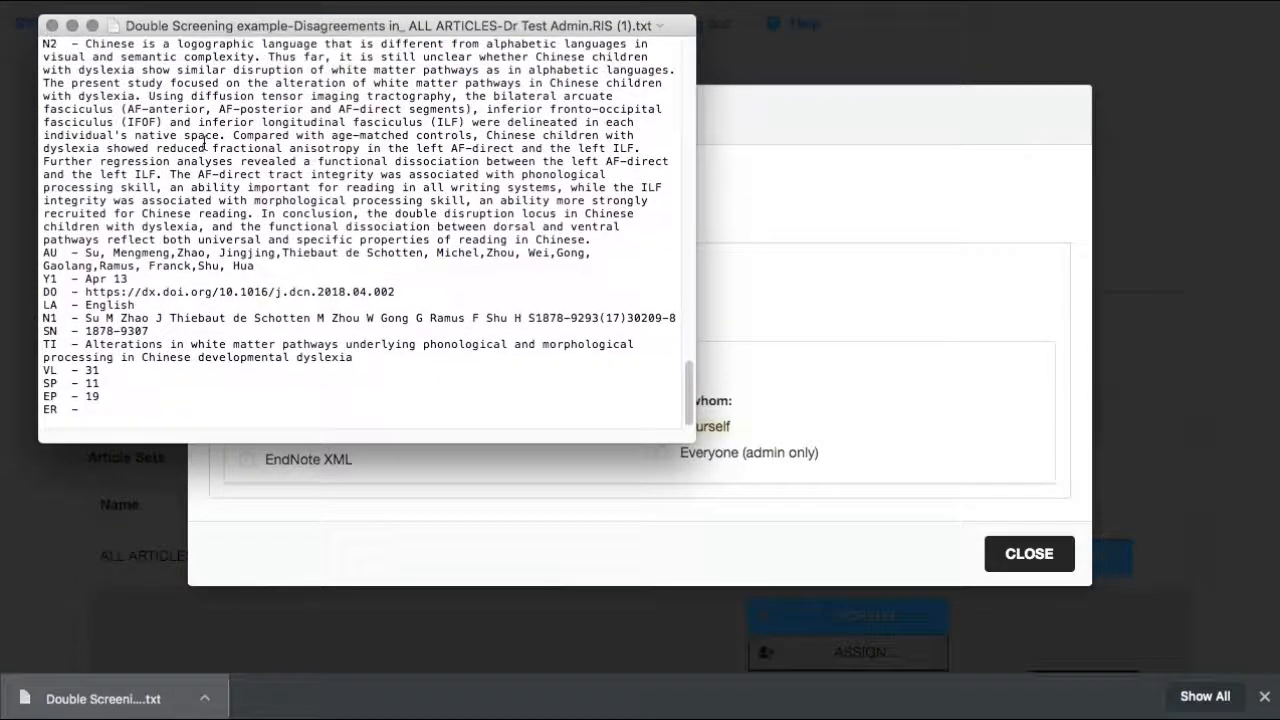
pyautogui.scroll(-5, 212, 240)
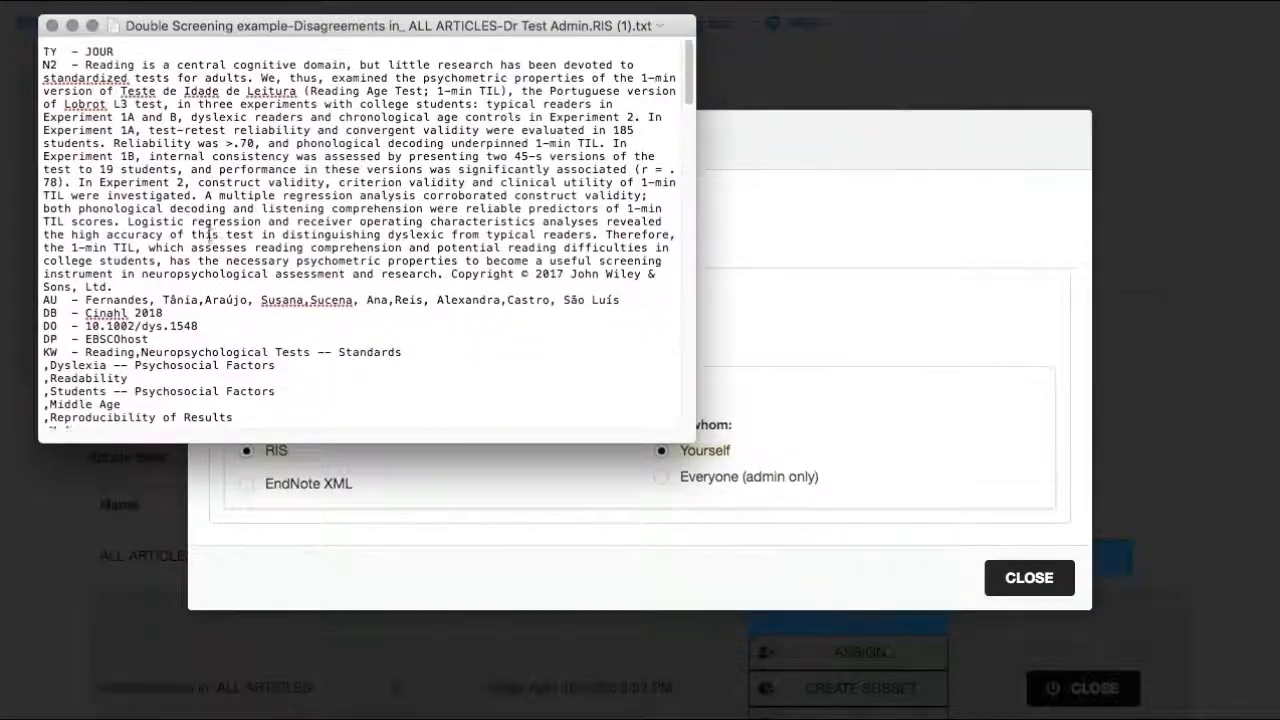
pyautogui.click(52, 27)
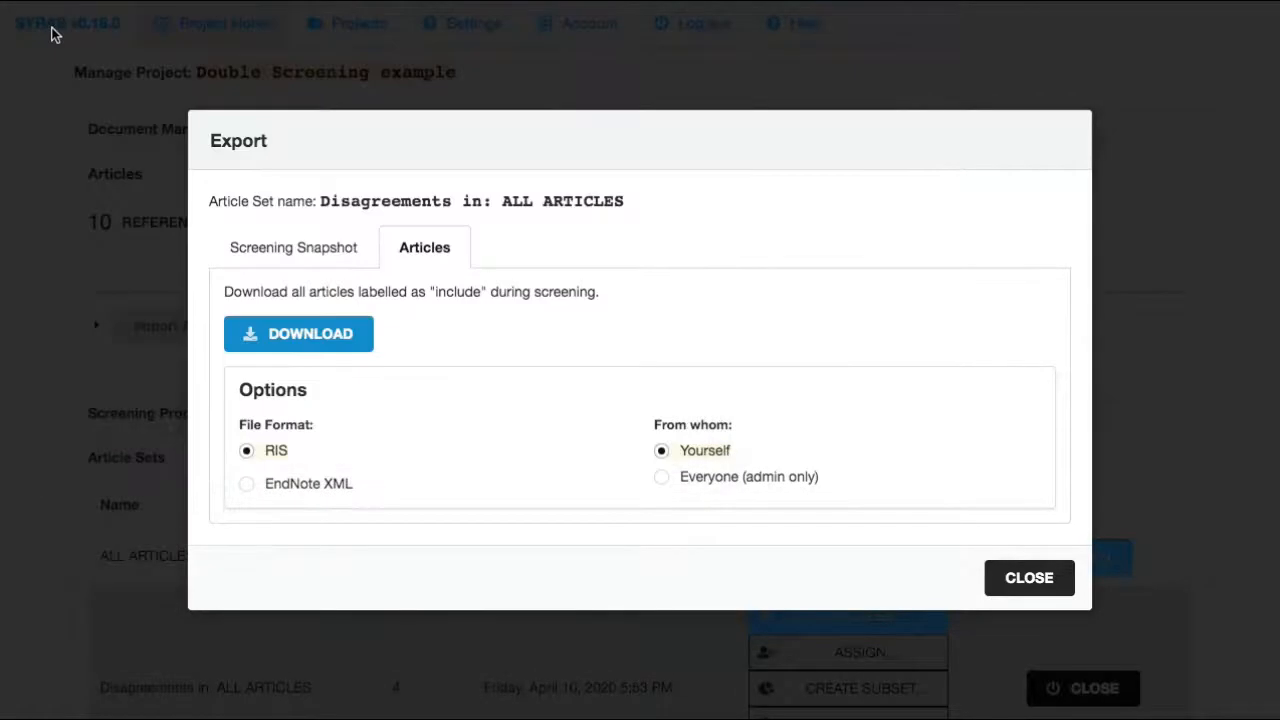
pyautogui.click(1022, 580)
# - Close the "Disagreements in: ALL ARTICLES" set on the project home page and log out of the administrator account
pyautogui.scroll(-3, 1019, 580)
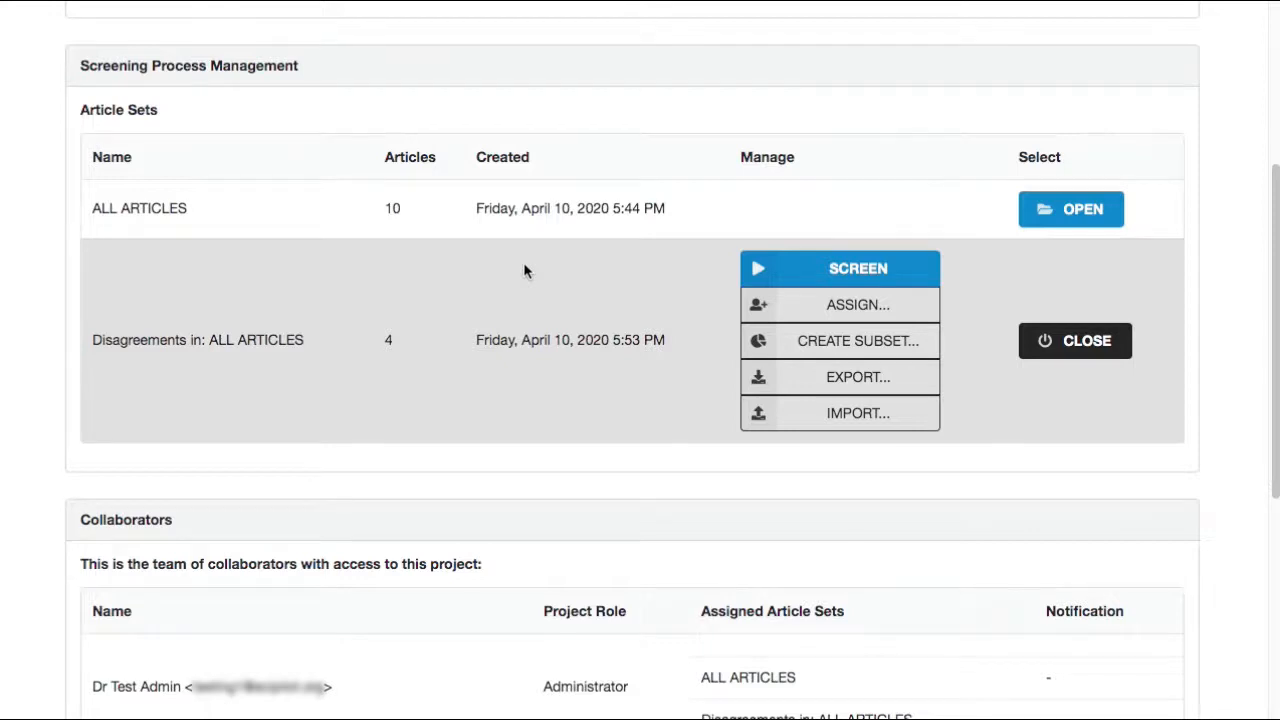
pyautogui.scroll(-1, 523, 266)
pyautogui.scroll(2, 523, 270)
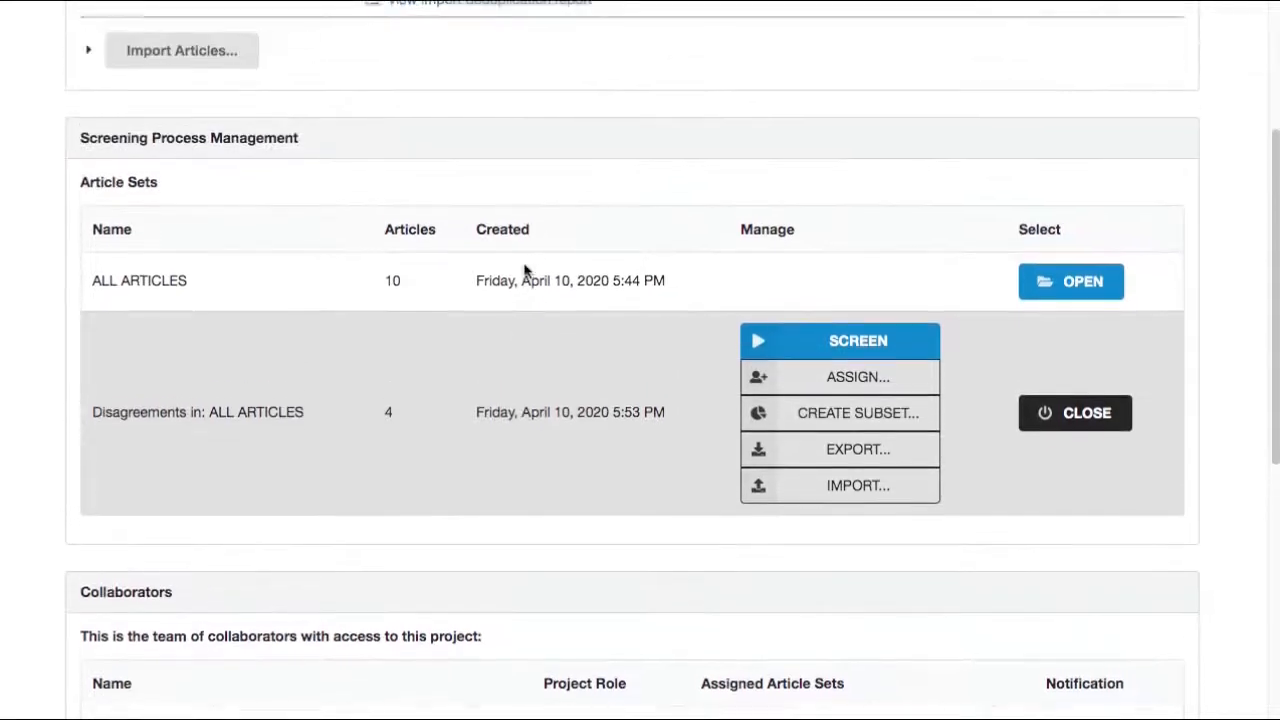
pyautogui.click(1082, 420)
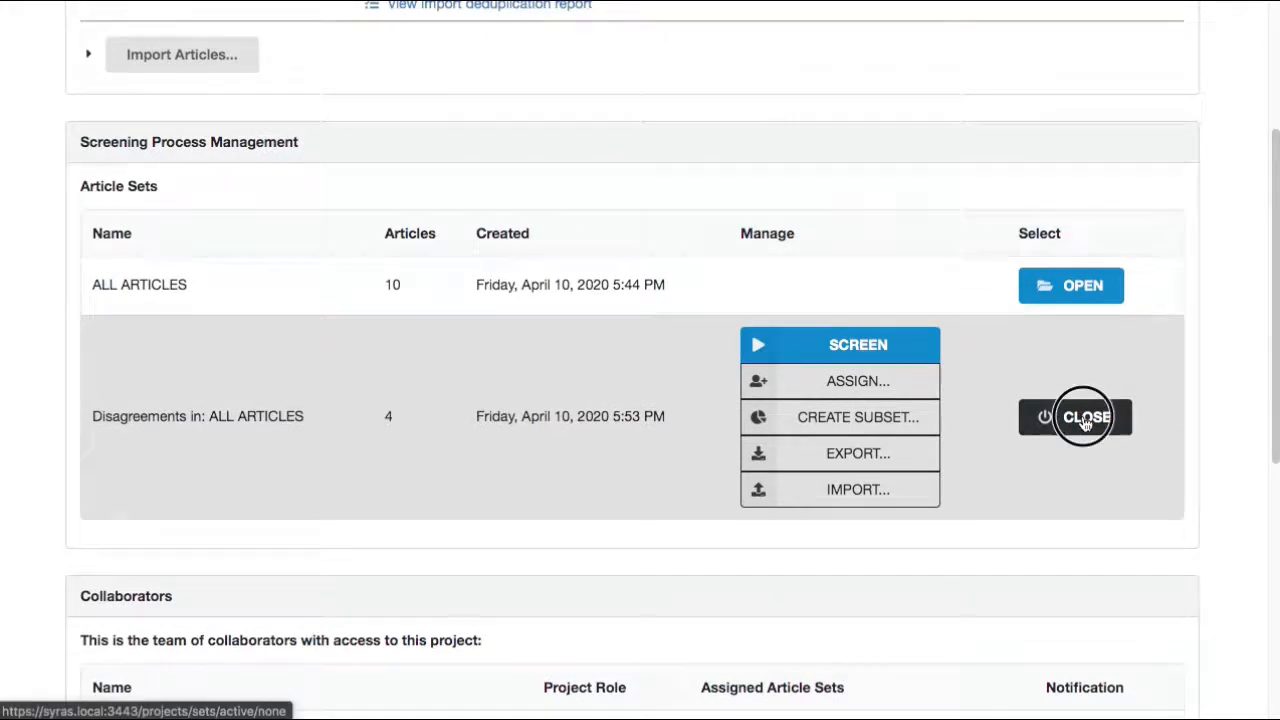
pyautogui.scroll(-3, 660, 427)
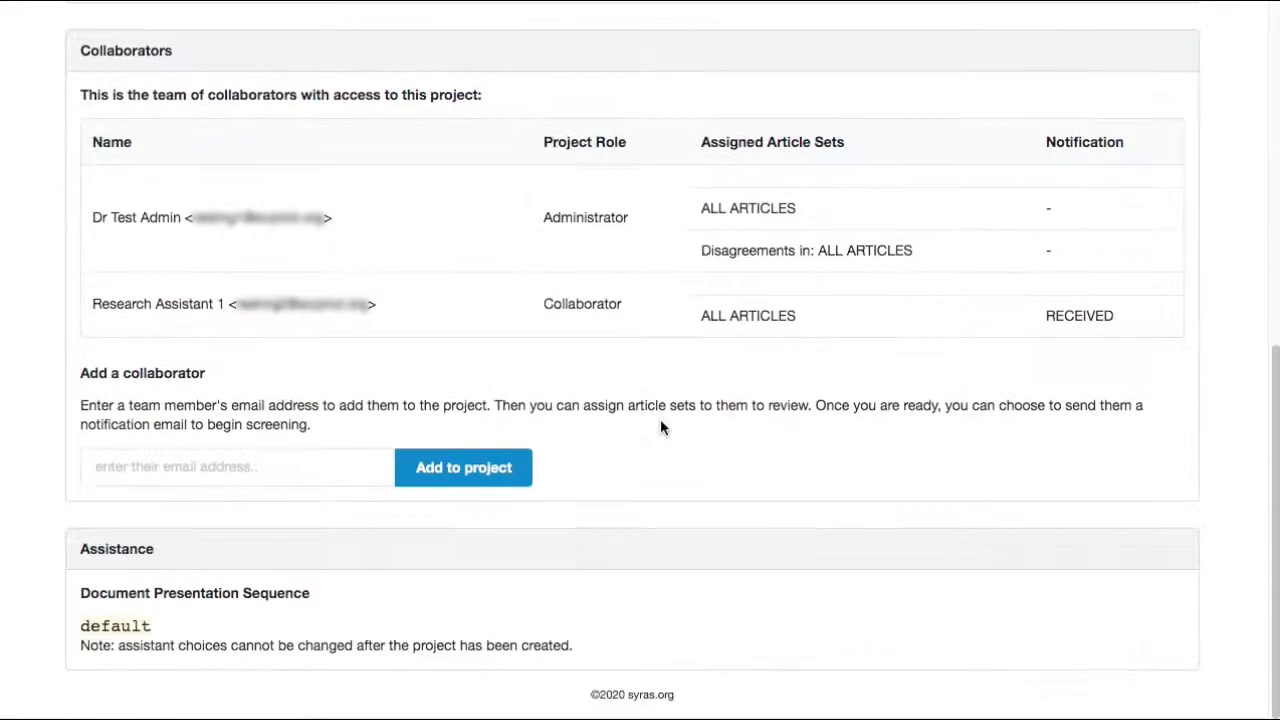
pyautogui.scroll(7, 660, 427)
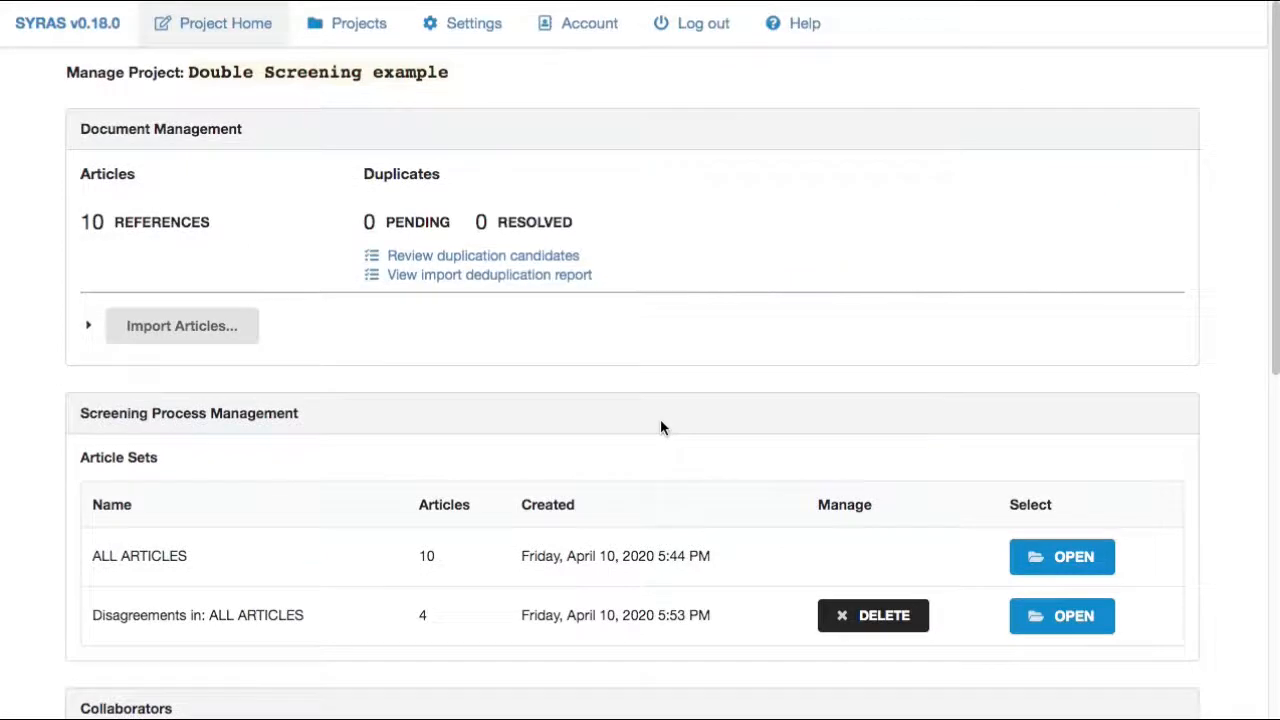
pyautogui.click(706, 24)
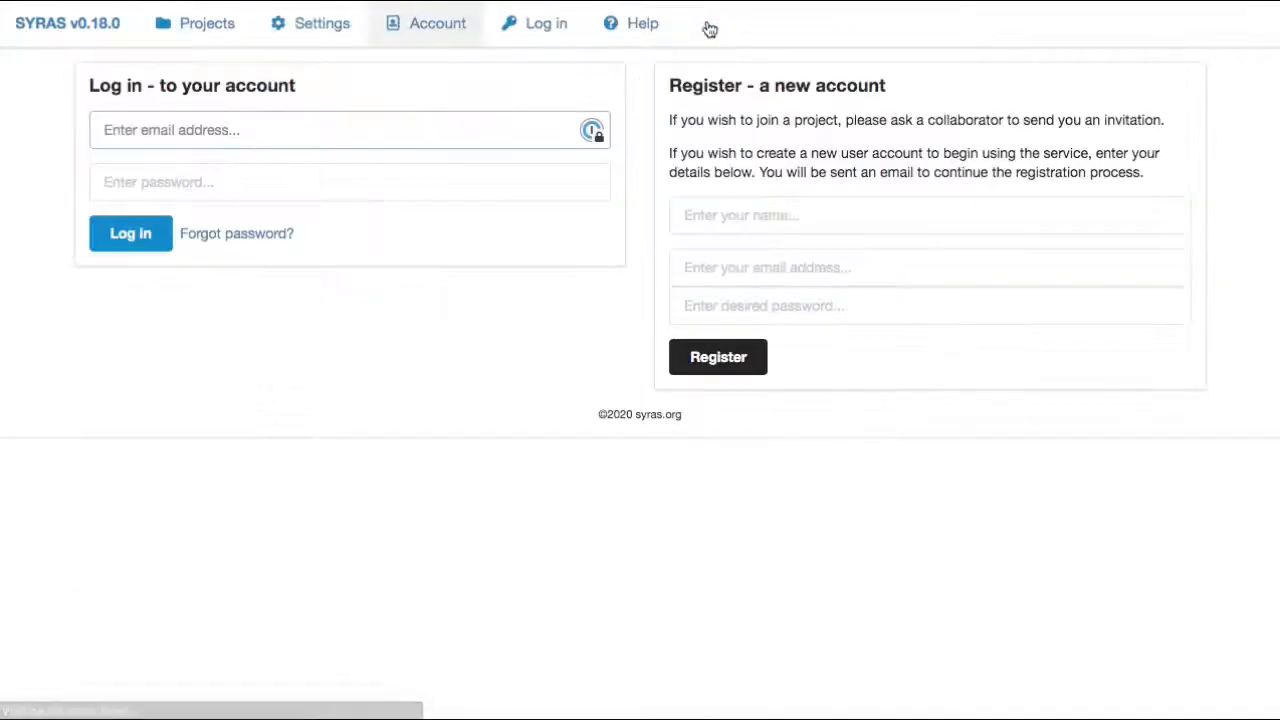